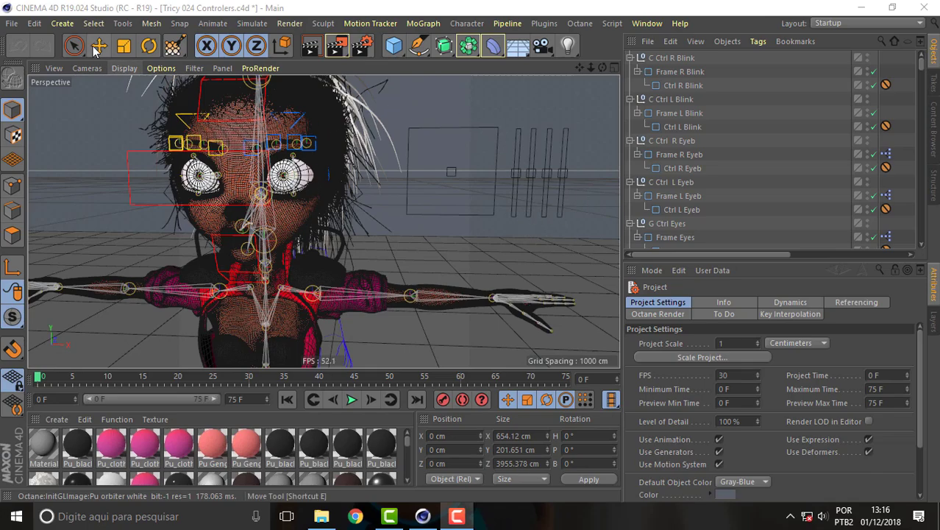
Switch to the Move tool and scroll the Object Manager down toward the Anim Lower Jaw spline
{"action": "left_click", "coordinate": [99, 46]}
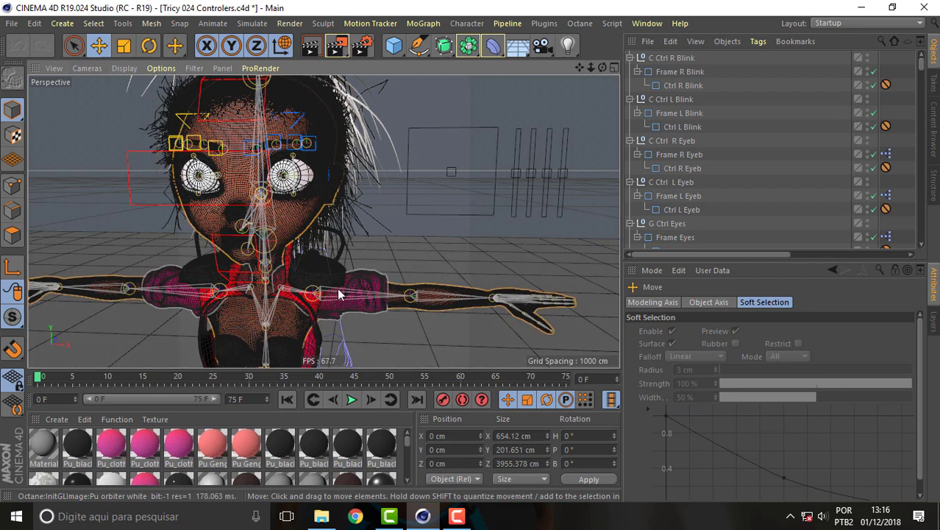
{"action": "left_click", "coordinate": [215, 249]}
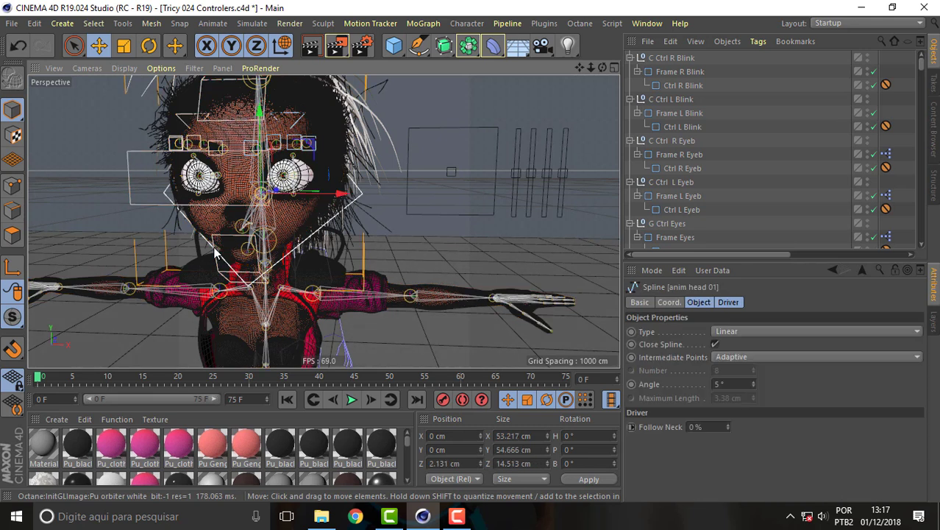
{"action": "left_click", "coordinate": [217, 251]}
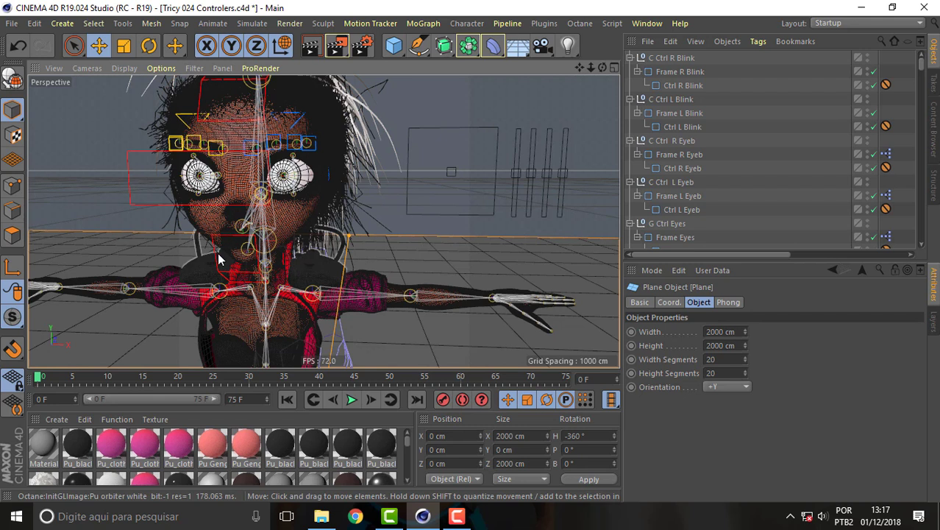
{"action": "left_click_drag", "start_coordinate": [921, 67], "coordinate": [922, 97]}
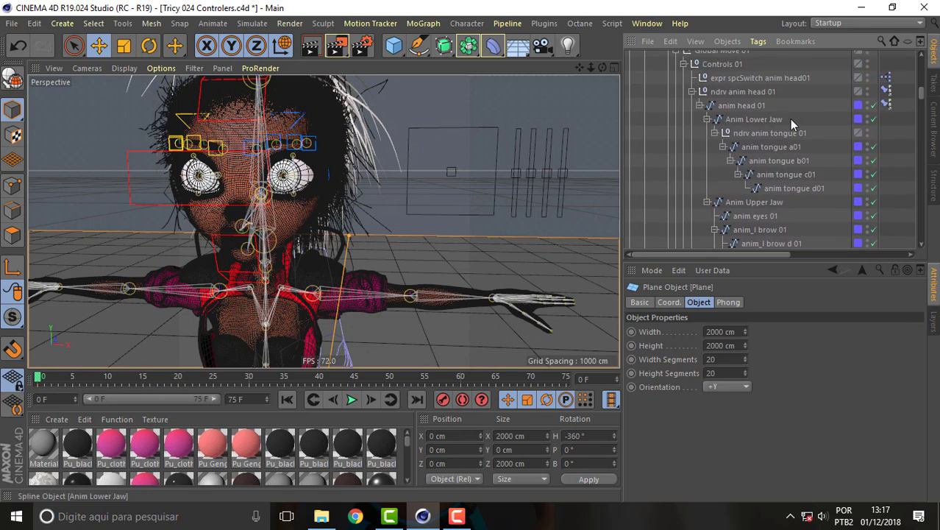
Select Anim Lower Jaw and scrub to frame 9, where its pitch reads 13.988°
{"action": "left_click", "coordinate": [754, 119]}
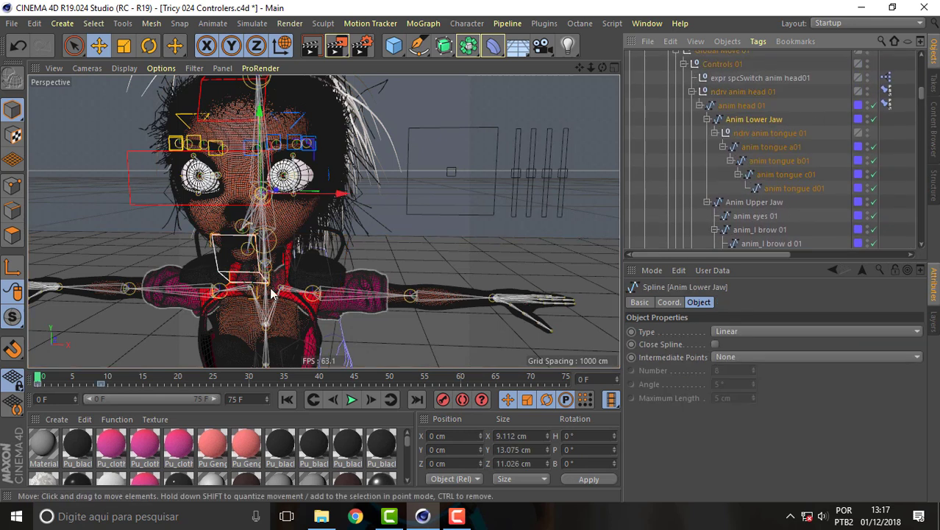
{"action": "mouse_move", "coordinate": [53, 380]}
{"action": "left_mouse_down"}
{"action": "mouse_move", "coordinate": [80, 384]}
{"action": "mouse_move", "coordinate": [52, 388]}
{"action": "mouse_move", "coordinate": [109, 391]}
{"action": "mouse_move", "coordinate": [47, 392]}
{"action": "left_mouse_up"}
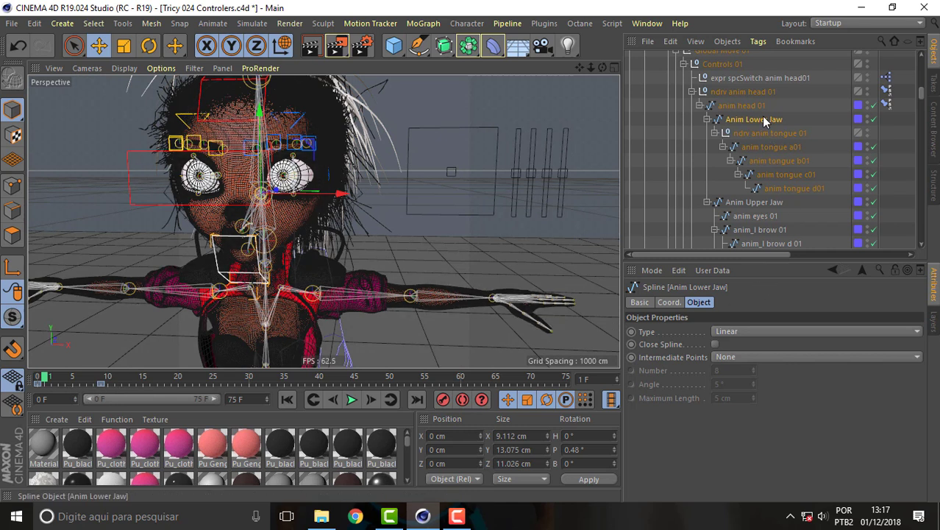
{"action": "left_click", "coordinate": [668, 302]}
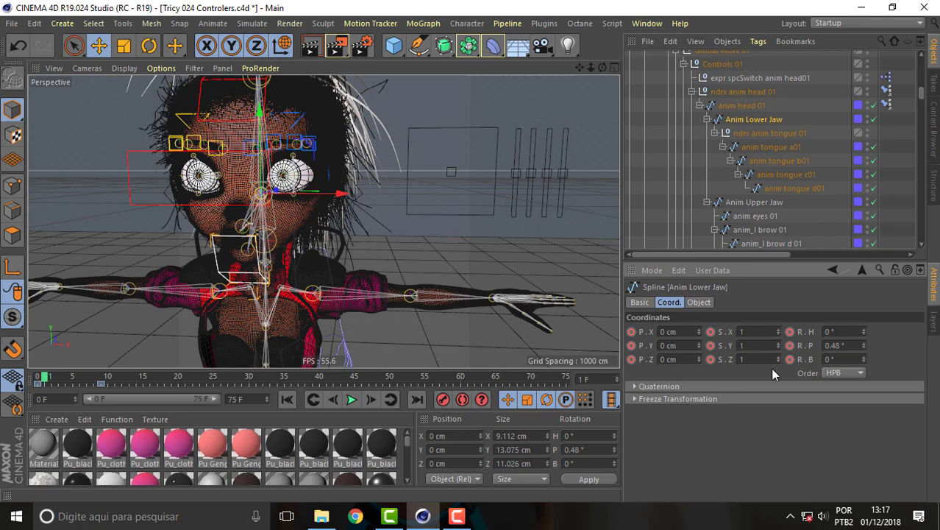
{"action": "left_click", "coordinate": [51, 380]}
{"action": "left_click_drag", "start_coordinate": [69, 379], "coordinate": [103, 383]}
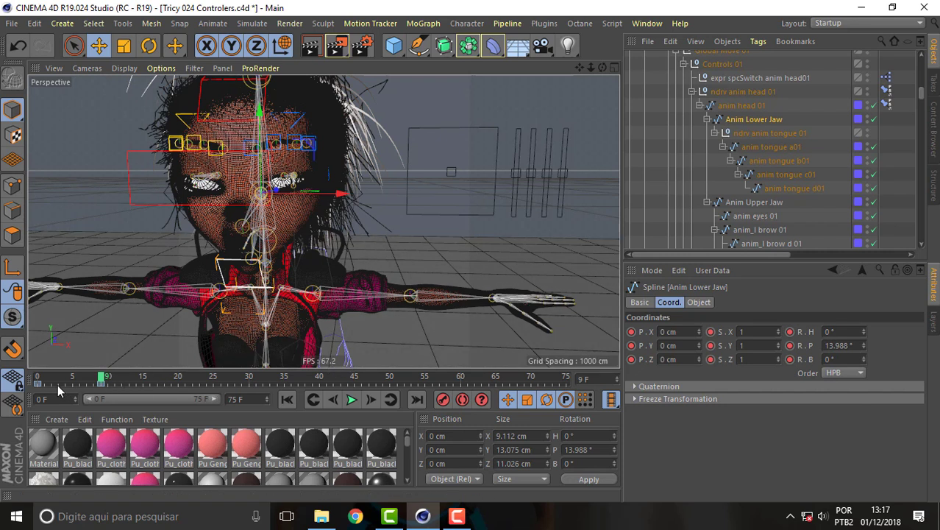
Delete all of the lower jaw's keyframes from the timeline
{"action": "right_click", "coordinate": [102, 384]}
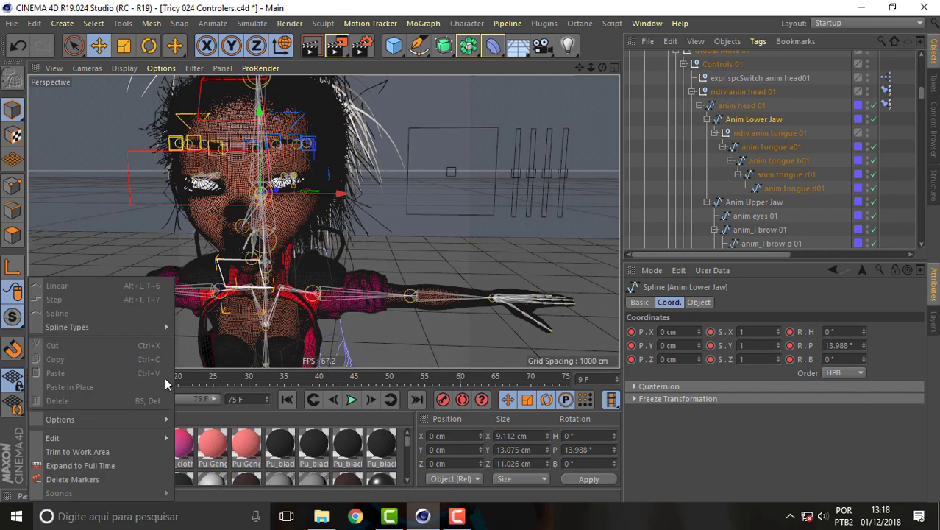
{"action": "right_click", "coordinate": [101, 383]}
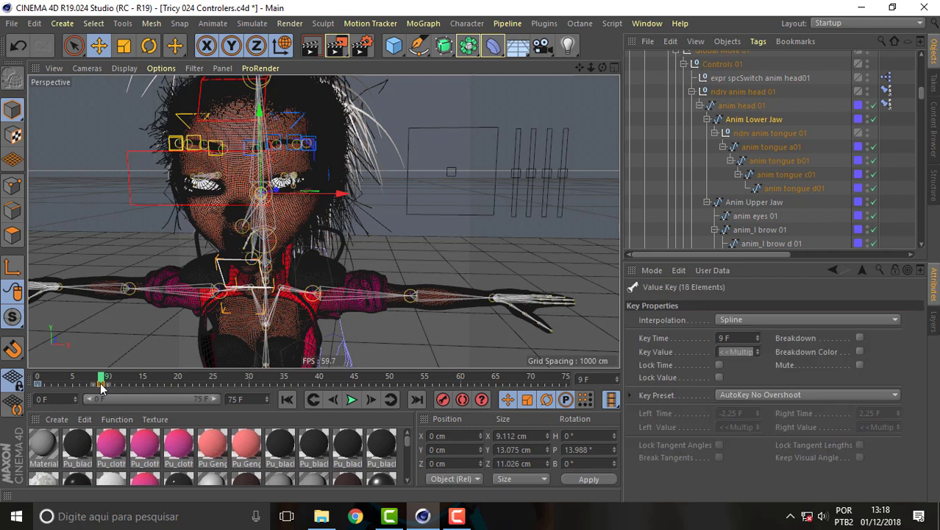
{"action": "left_click", "coordinate": [90, 401]}
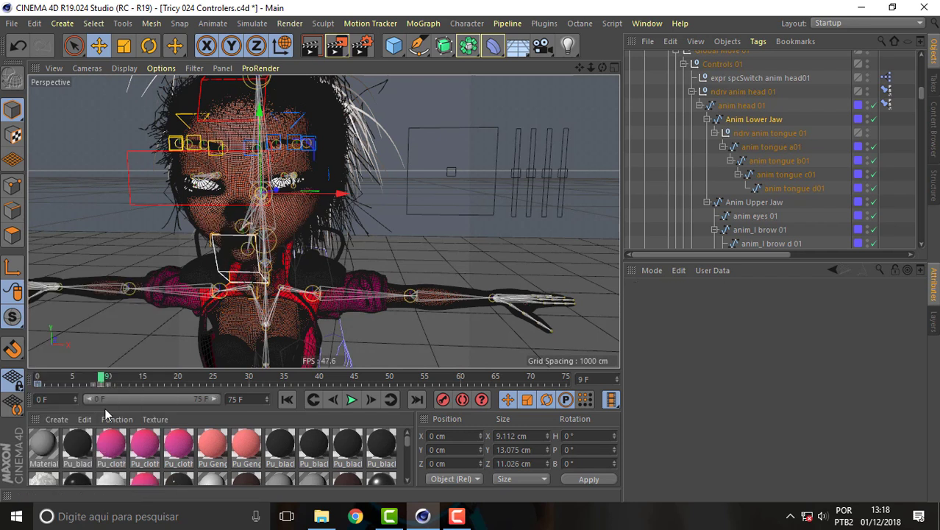
{"action": "left_click_drag", "start_coordinate": [36, 384], "coordinate": [114, 382]}
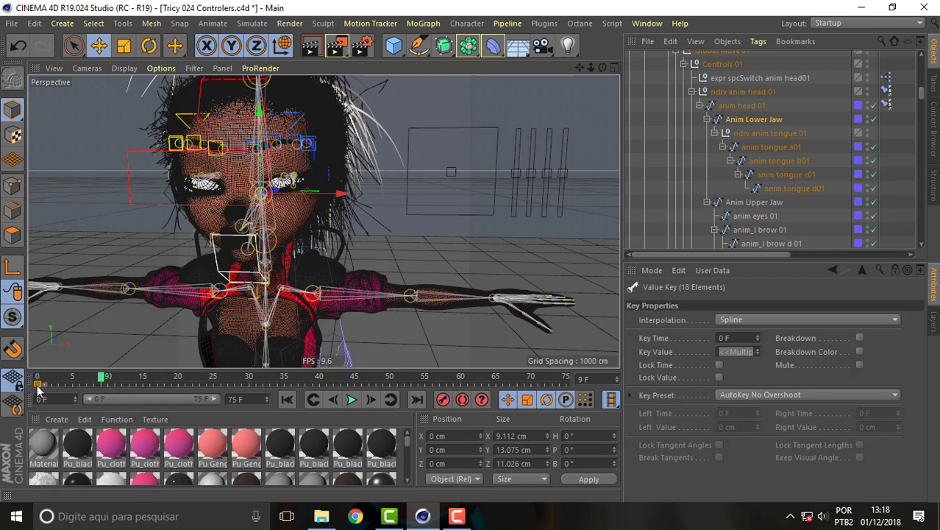
{"action": "right_click", "coordinate": [42, 382]}
{"action": "left_click", "coordinate": [55, 398]}
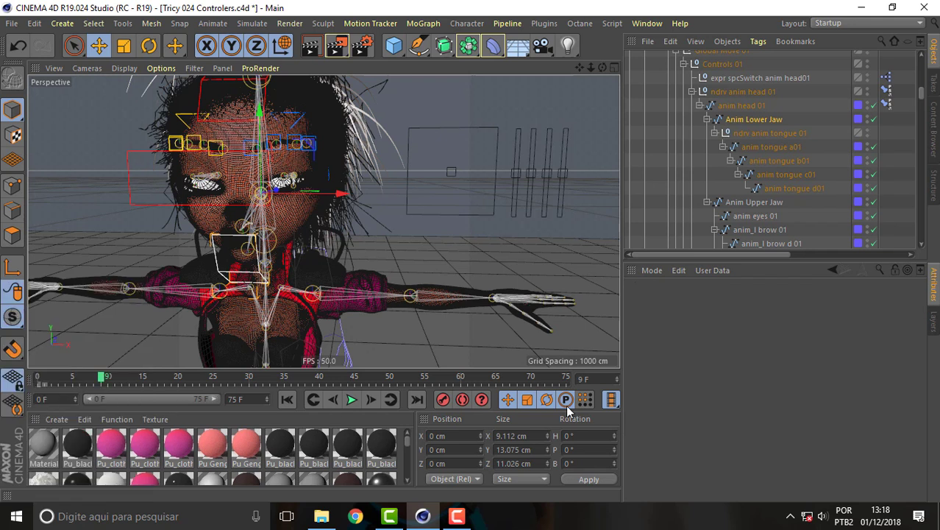
Delete the jaw's rotation, position and scale animation tracks so rotation returns to 0°
{"action": "left_click", "coordinate": [750, 119]}
{"action": "left_click_drag", "start_coordinate": [102, 377], "coordinate": [38, 381]}
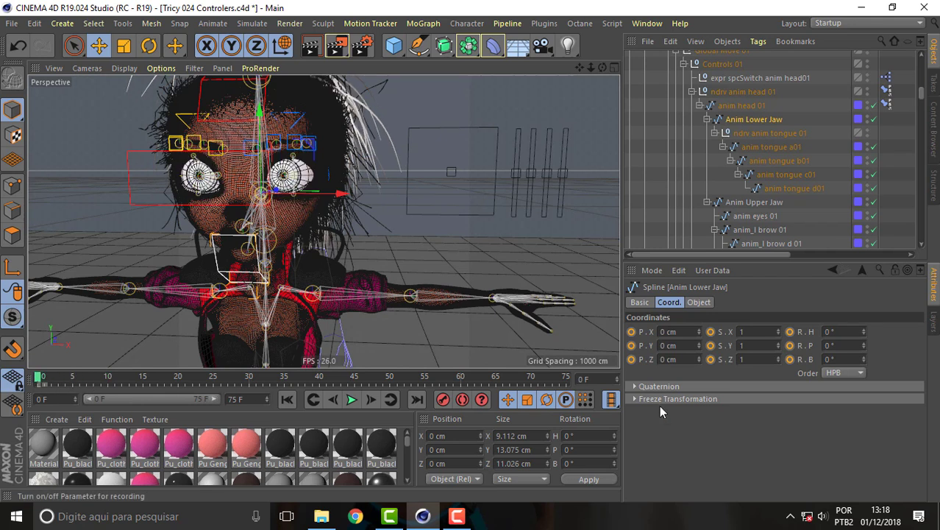
{"action": "right_click", "coordinate": [632, 336]}
{"action": "mouse_move", "coordinate": [667, 257]}
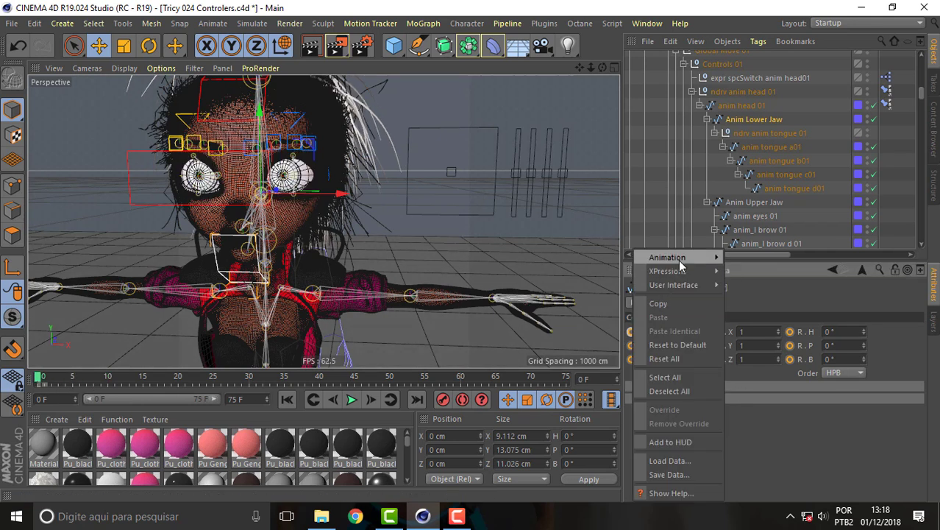
{"action": "left_click", "coordinate": [771, 358]}
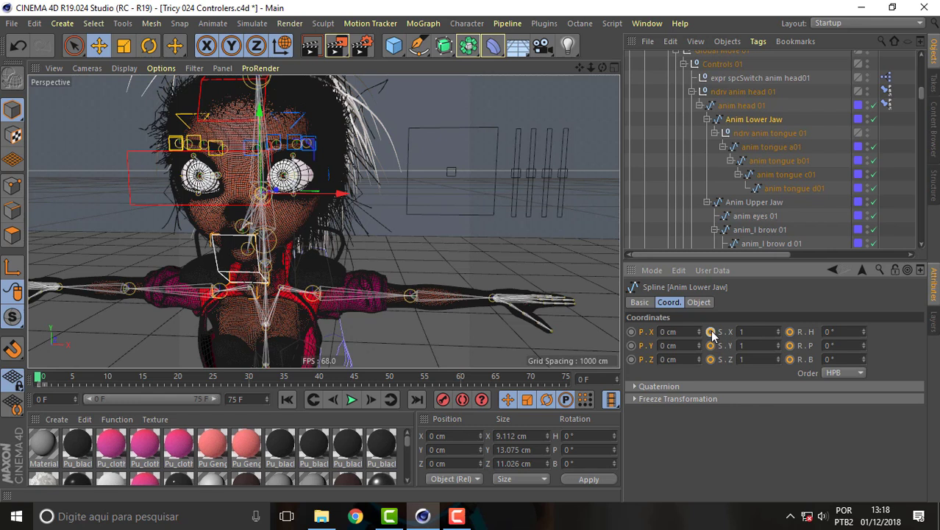
{"action": "right_click", "coordinate": [709, 331]}
{"action": "left_click", "coordinate": [843, 358]}
{"action": "right_click", "coordinate": [785, 331]}
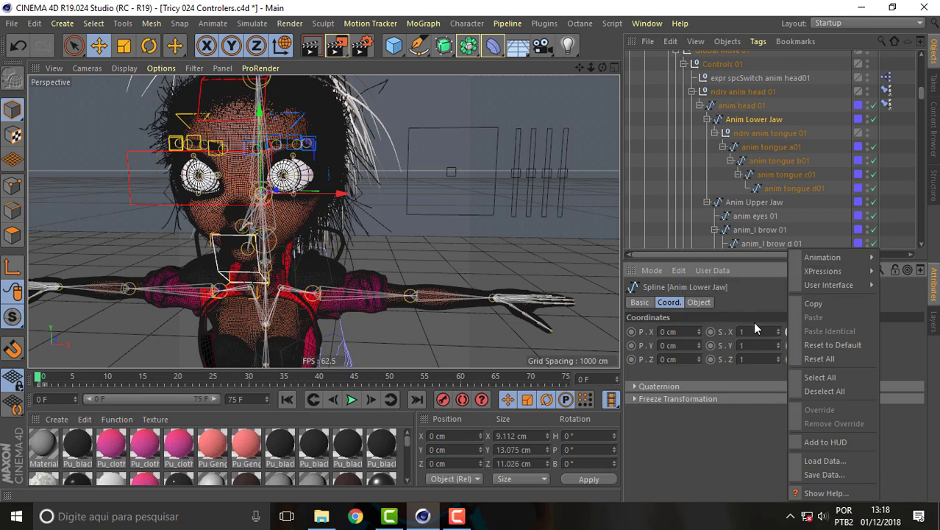
{"action": "mouse_move", "coordinate": [831, 257]}
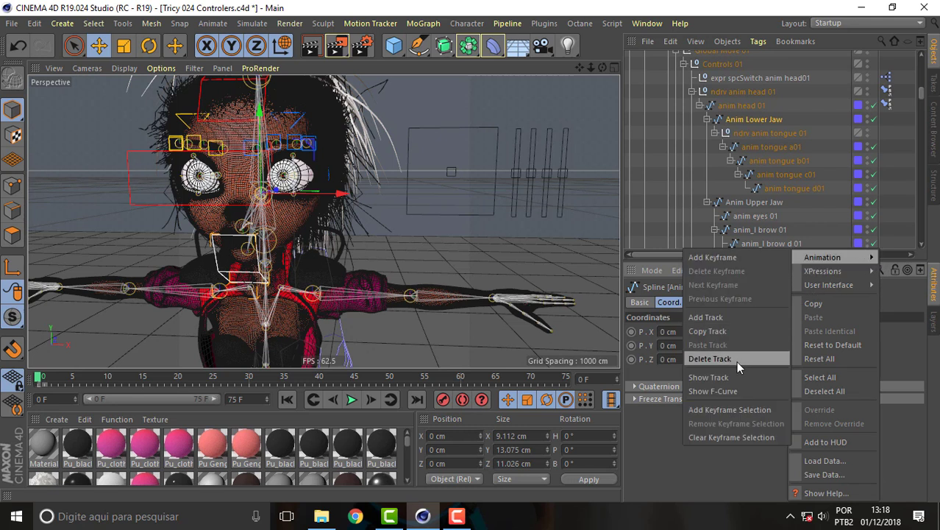
{"action": "left_click", "coordinate": [735, 361]}
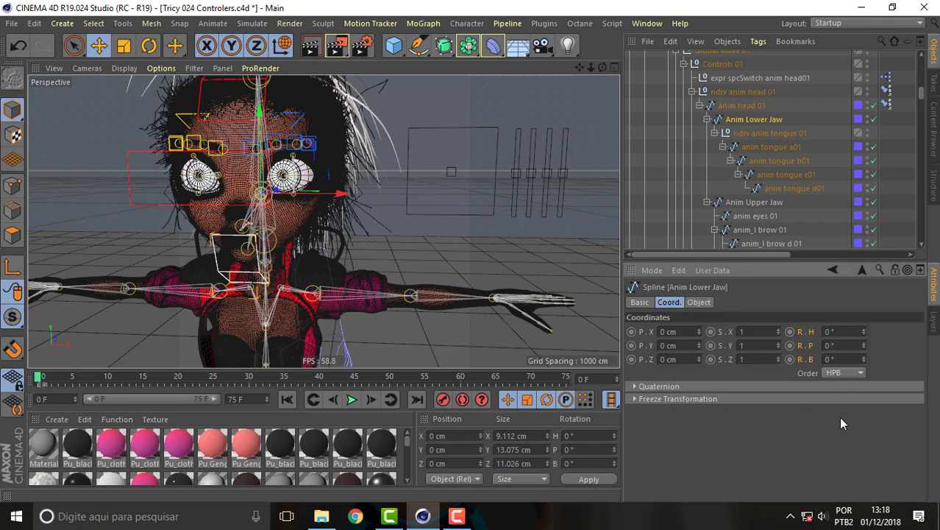
{"action": "left_click", "coordinate": [809, 349]}
Add a new user data entry named P Rotation to Anim Lower Jaw
{"action": "left_click", "coordinate": [709, 271]}
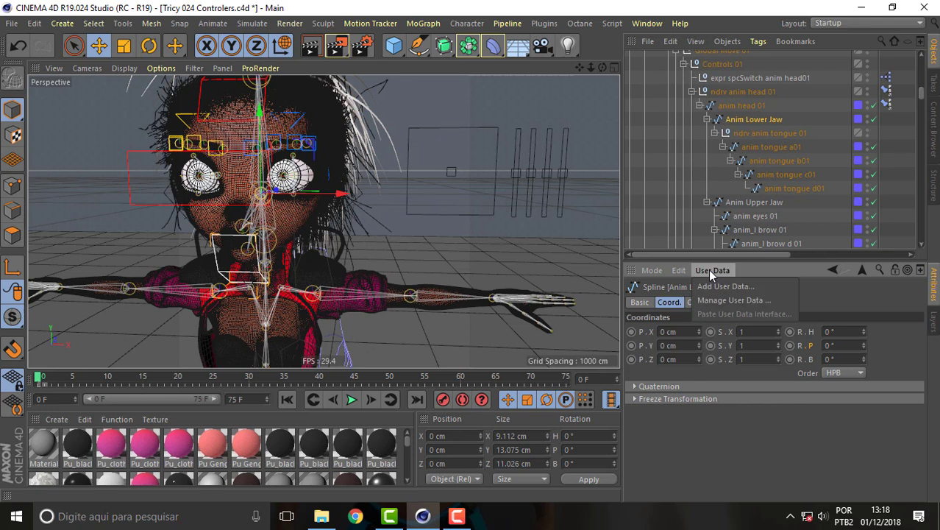
{"action": "left_click", "coordinate": [738, 300]}
{"action": "mouse_move", "coordinate": [573, 108]}
{"action": "left_mouse_down"}
{"action": "mouse_move", "coordinate": [284, 100]}
{"action": "mouse_move", "coordinate": [294, 112]}
{"action": "left_mouse_up"}
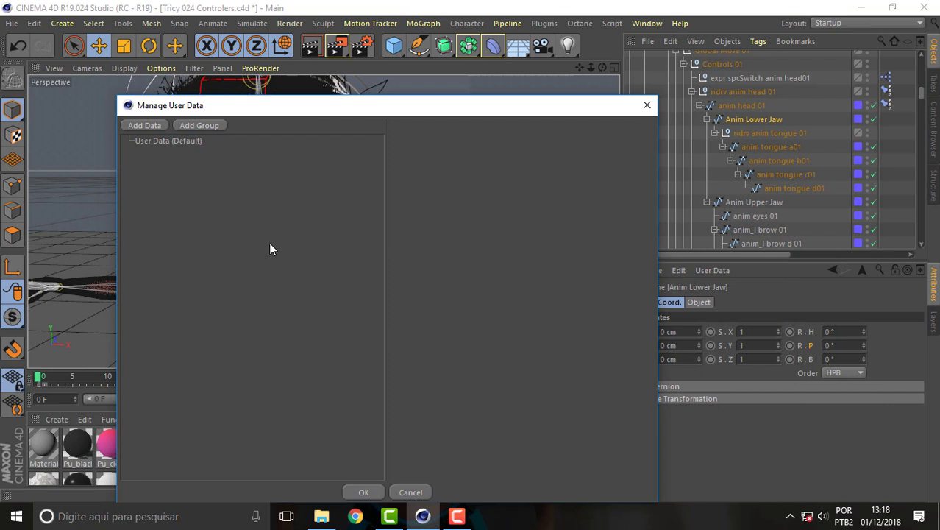
{"action": "left_click", "coordinate": [143, 127]}
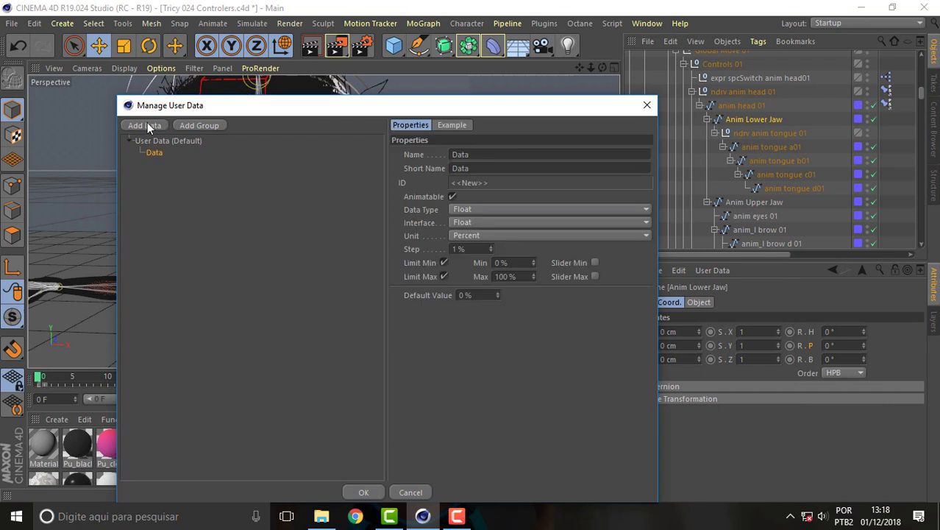
{"action": "double_click", "coordinate": [484, 156]}
{"action": "type", "text": "Ro"}
{"action": "type", "text": "tatio"}
{"action": "type", "text": "n"}
{"action": "key", "text": "Home"}
{"action": "type", "text": "P"}
{"action": "key", "text": "Return"}
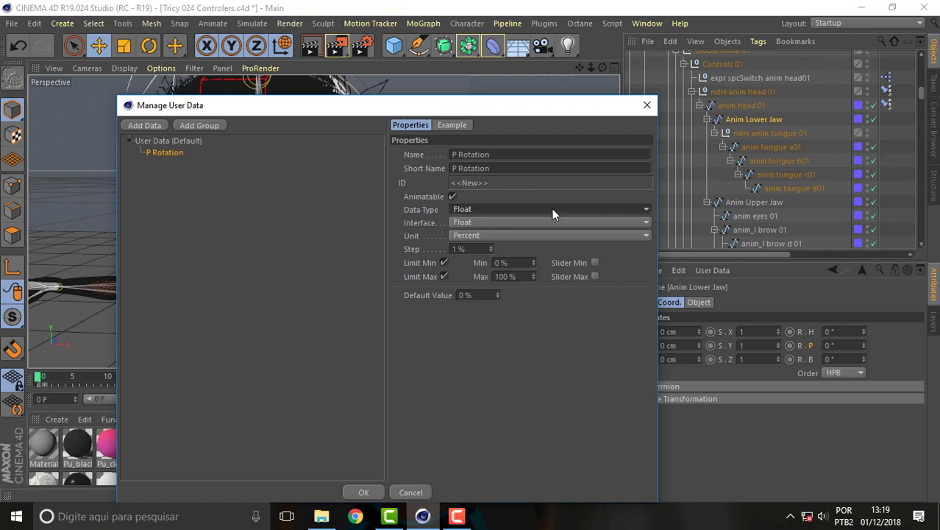
Make P Rotation a Float Slider in degrees with a maximum of 20
{"action": "left_click", "coordinate": [553, 213]}
{"action": "key", "text": "Escape"}
{"action": "left_click", "coordinate": [554, 221]}
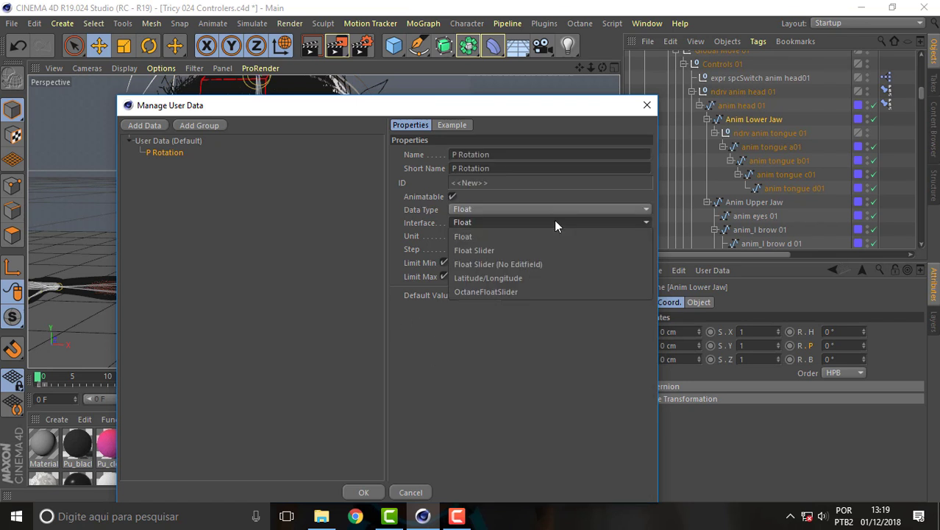
{"action": "left_click", "coordinate": [518, 252]}
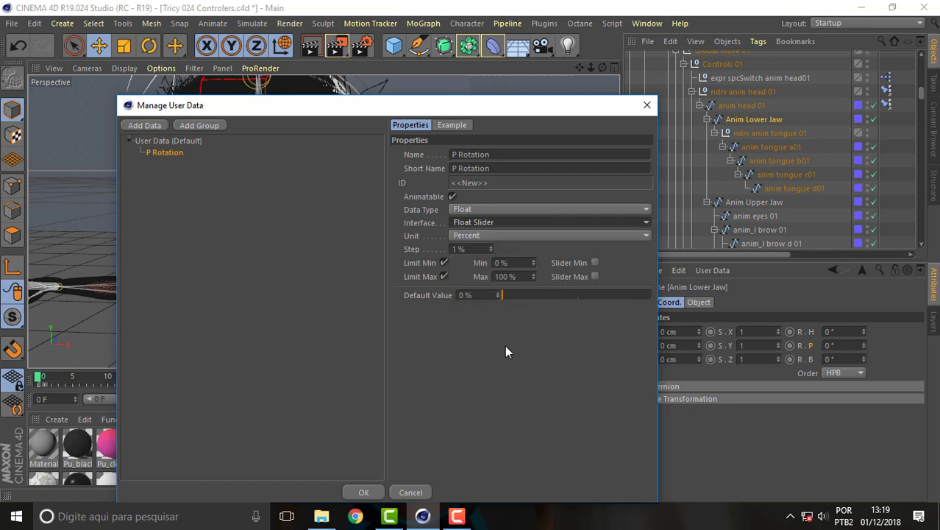
{"action": "left_click", "coordinate": [545, 236]}
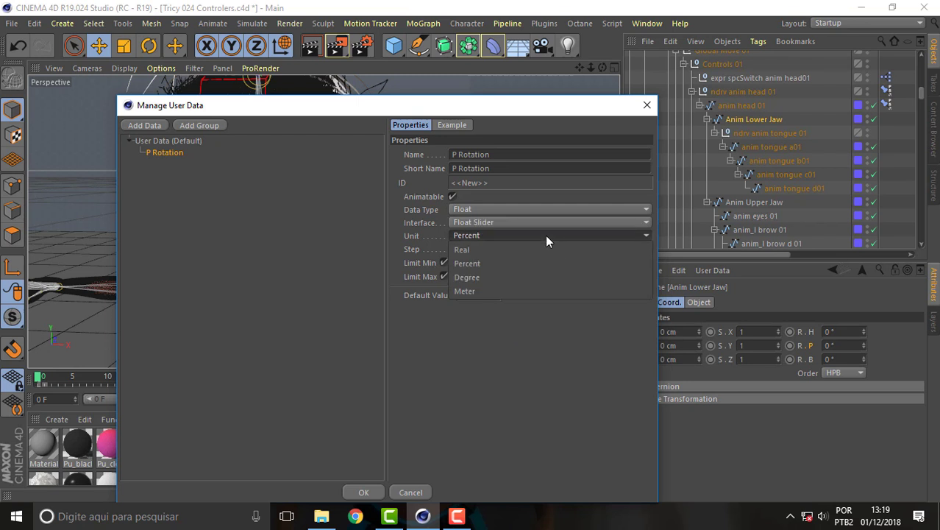
{"action": "left_click", "coordinate": [516, 275]}
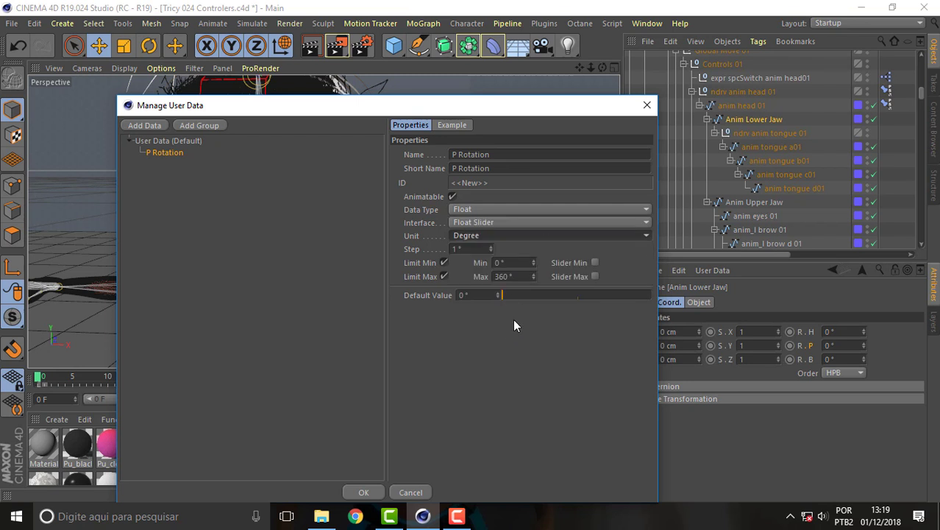
{"action": "double_click", "coordinate": [505, 276]}
{"action": "type", "text": "2"}
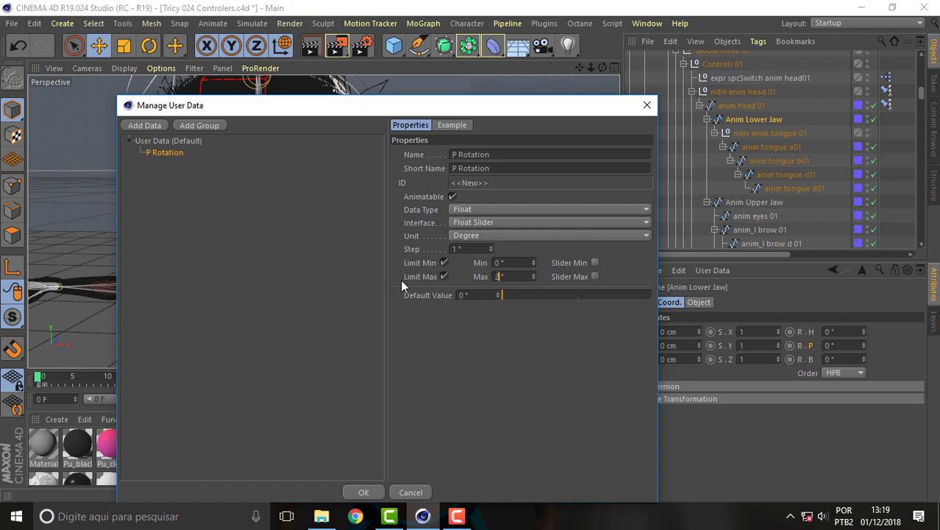
{"action": "type", "text": "0"}
{"action": "key", "text": "Return"}
{"action": "left_click", "coordinate": [501, 295]}
Set P Rotation as driver and R.P as Set Driven (Relative), then test the slider and return it to 0°
{"action": "left_click", "coordinate": [370, 494]}
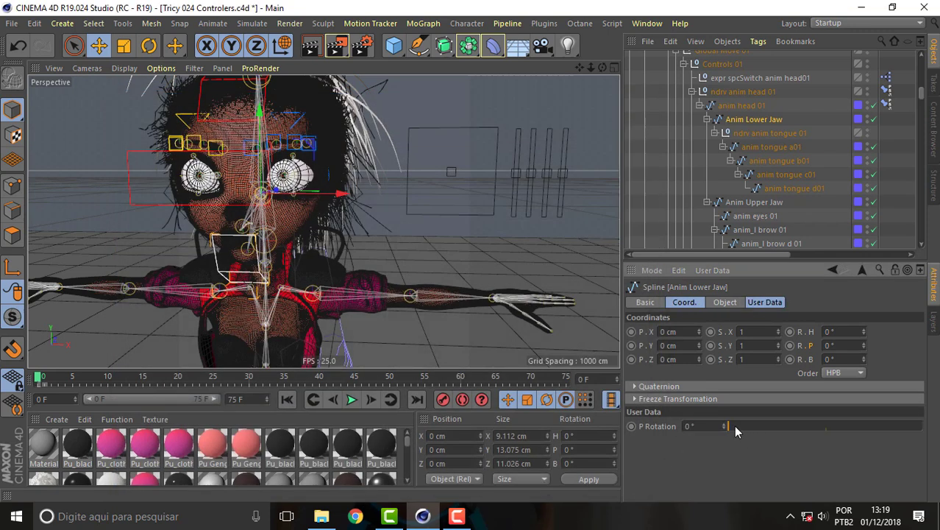
{"action": "mouse_move", "coordinate": [726, 425]}
{"action": "left_mouse_down"}
{"action": "mouse_move", "coordinate": [922, 425]}
{"action": "mouse_move", "coordinate": [725, 426]}
{"action": "mouse_move", "coordinate": [914, 425]}
{"action": "mouse_move", "coordinate": [735, 427]}
{"action": "left_mouse_up"}
{"action": "right_click", "coordinate": [660, 427]}
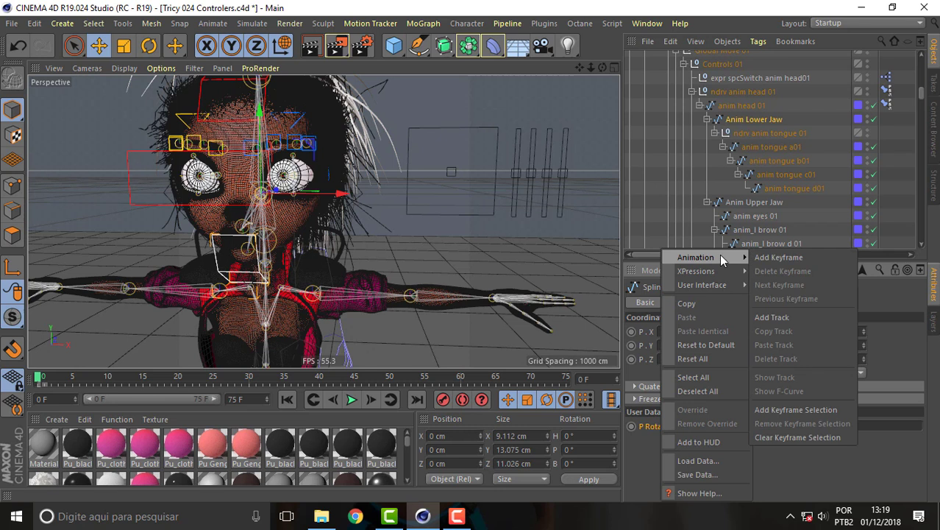
{"action": "mouse_move", "coordinate": [699, 271]}
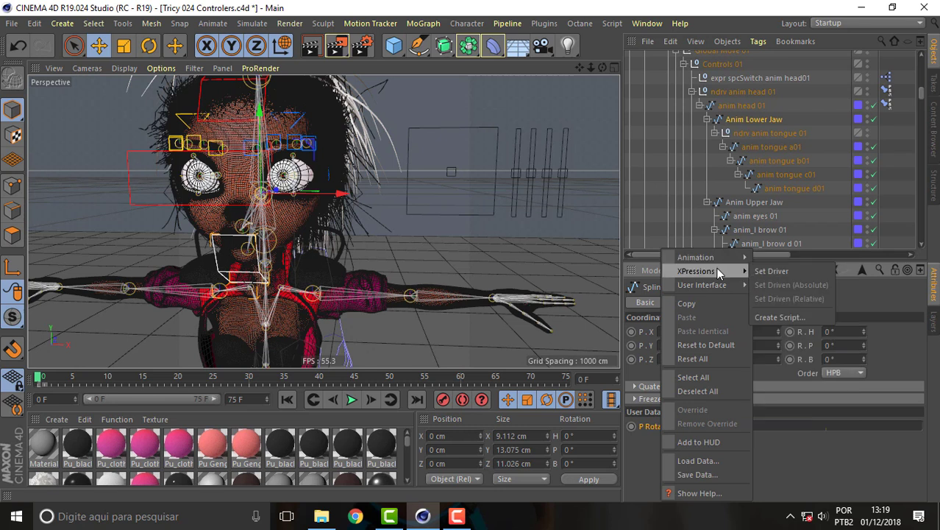
{"action": "left_click", "coordinate": [778, 272]}
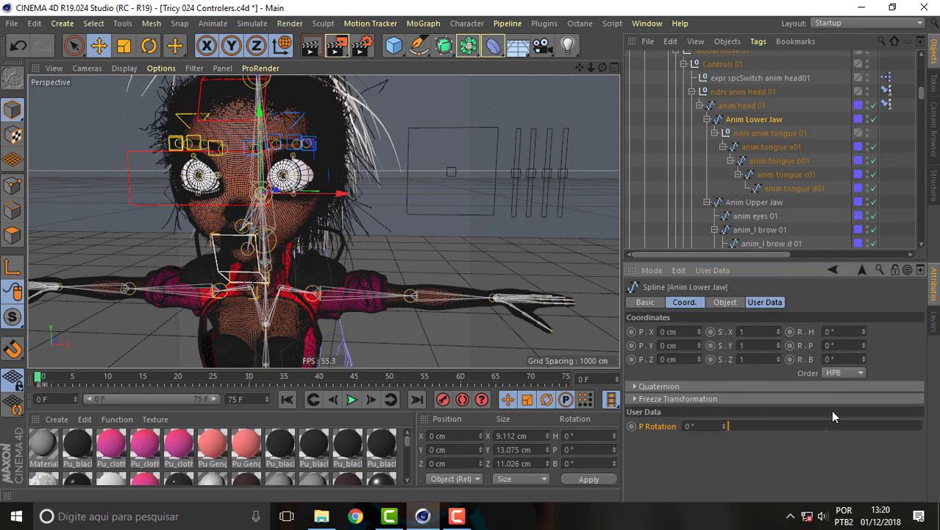
{"action": "right_click", "coordinate": [807, 344]}
{"action": "mouse_move", "coordinate": [846, 271]}
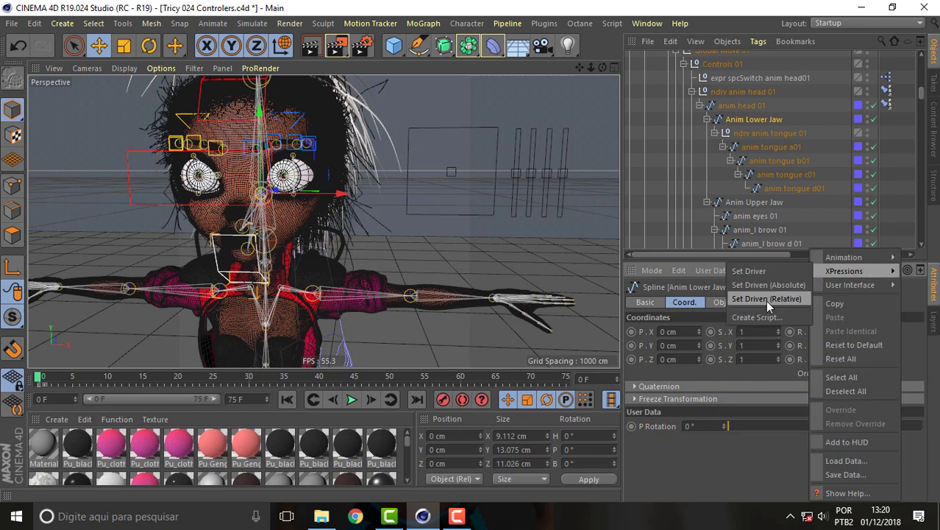
{"action": "left_click", "coordinate": [765, 285]}
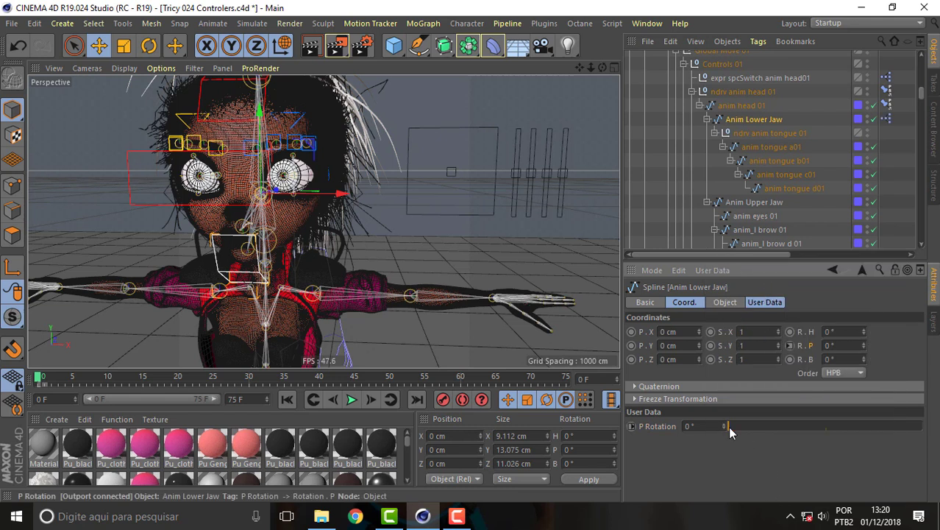
{"action": "left_click_drag", "start_coordinate": [726, 426], "coordinate": [927, 426]}
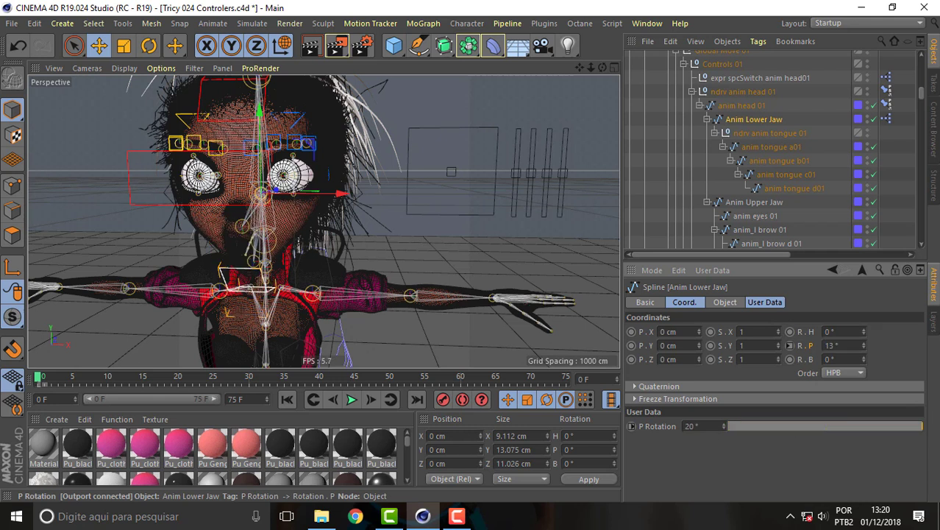
{"action": "left_click_drag", "start_coordinate": [861, 423], "coordinate": [608, 452]}
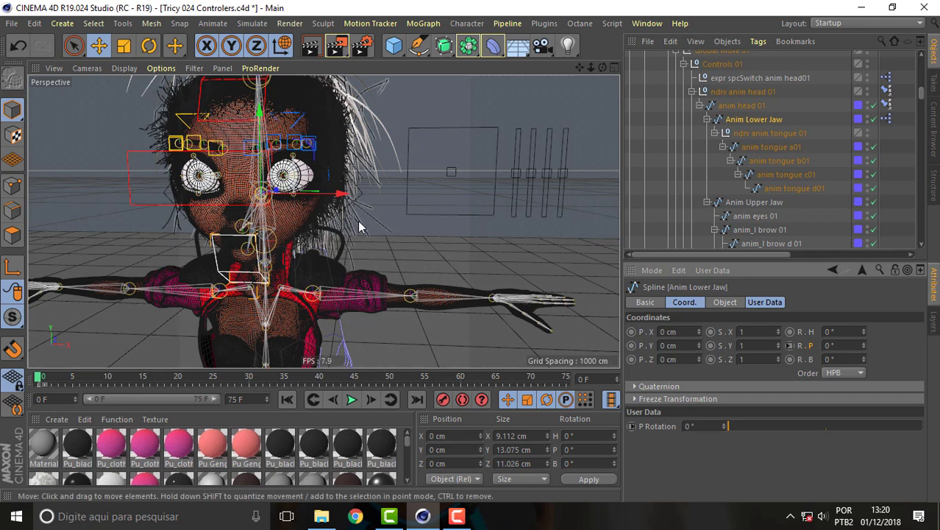
{"action": "left_click", "coordinate": [149, 45]}
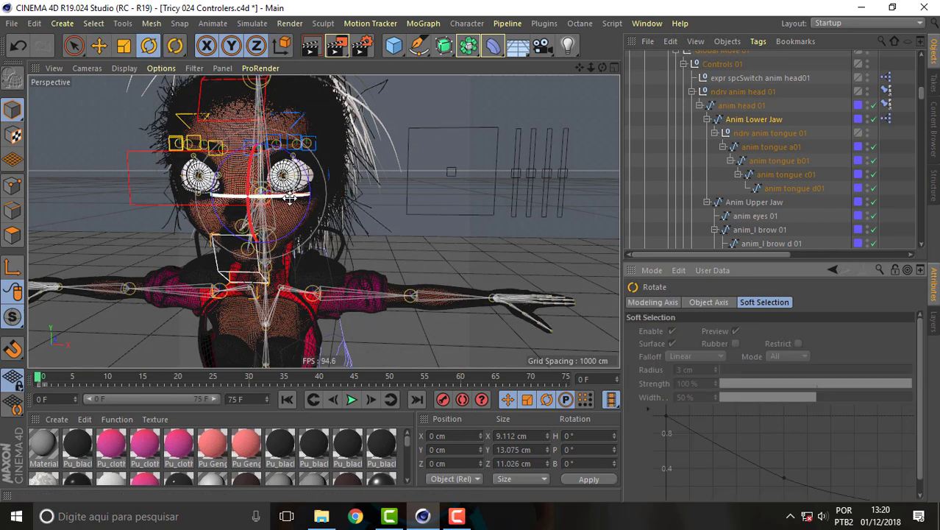
{"action": "left_click_drag", "start_coordinate": [271, 197], "coordinate": [289, 193]}
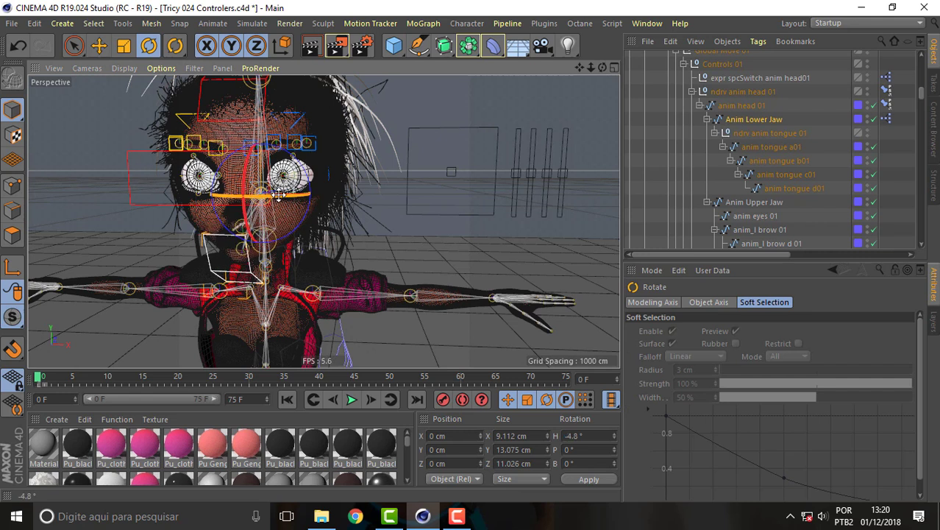
{"action": "key", "text": "ctrl+z"}
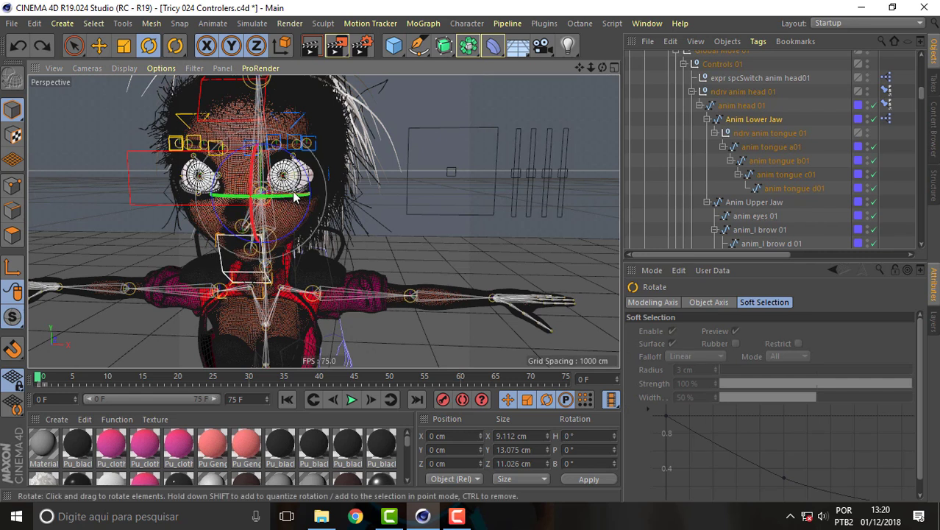
{"action": "left_click", "coordinate": [249, 176]}
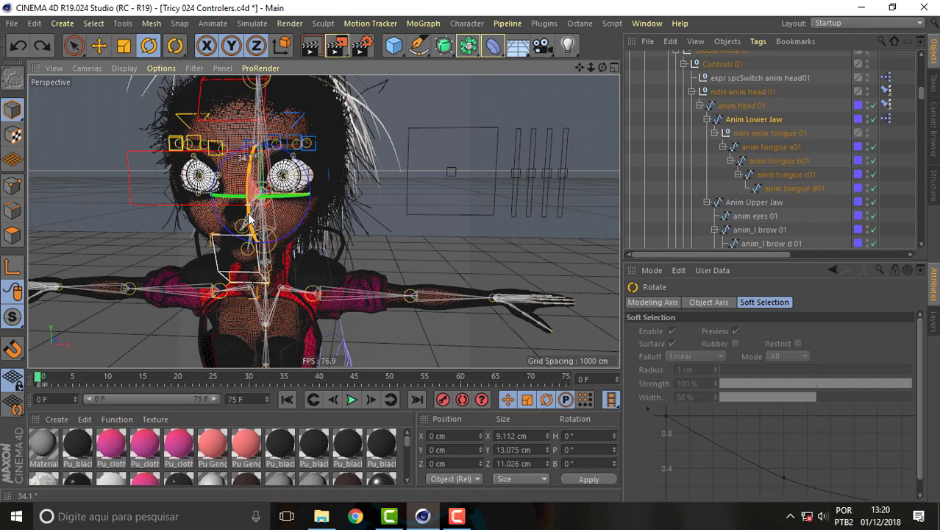
{"action": "key", "text": "ctrl+z"}
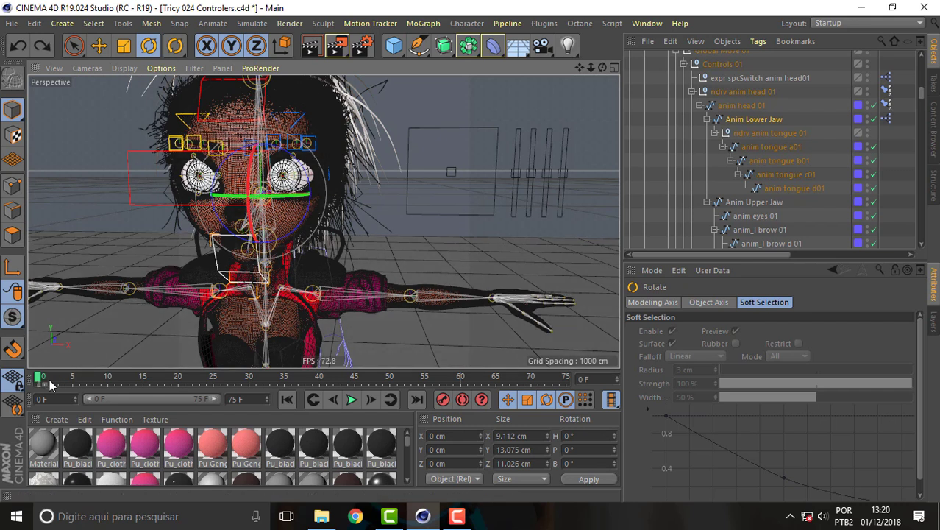
{"action": "left_click", "coordinate": [759, 118]}
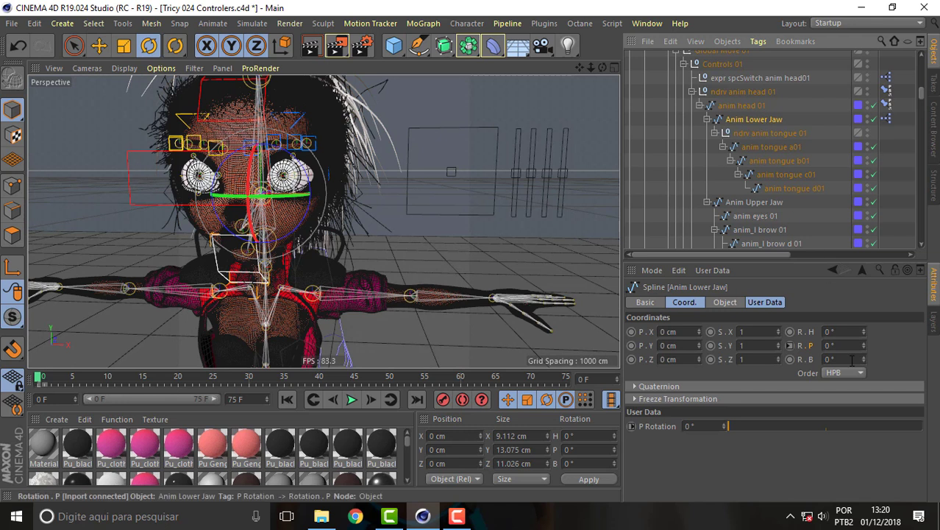
{"action": "mouse_move", "coordinate": [728, 426]}
{"action": "left_mouse_down"}
{"action": "mouse_move", "coordinate": [918, 420]}
{"action": "mouse_move", "coordinate": [586, 478]}
{"action": "left_mouse_up"}
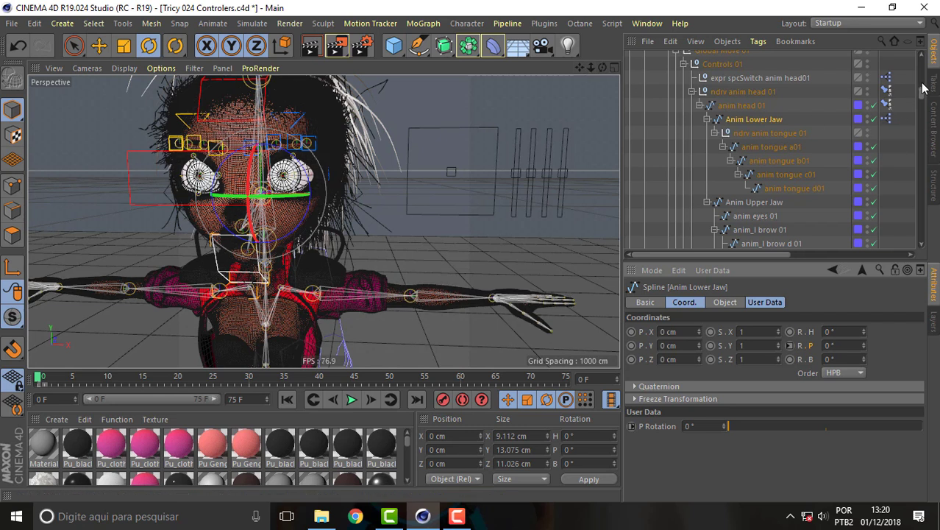
{"action": "left_click_drag", "start_coordinate": [921, 92], "coordinate": [927, 188]}
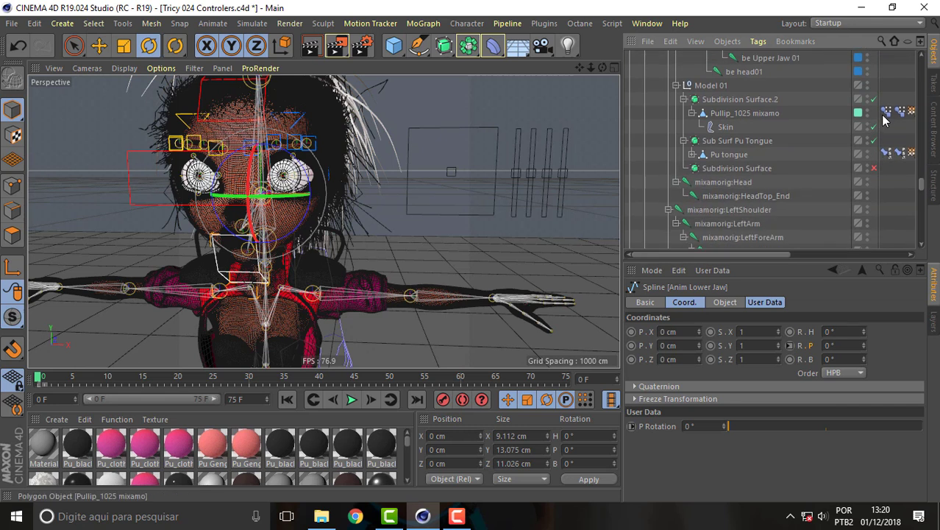
Disable Subdivision Surface.2 and test the P Rotation slider, undoing an accidental controller rotation
{"action": "left_click", "coordinate": [874, 100]}
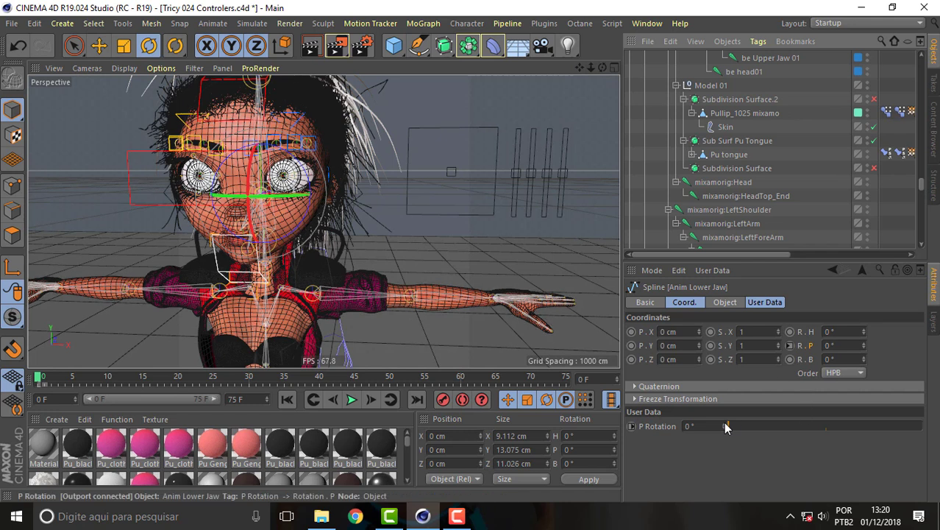
{"action": "mouse_move", "coordinate": [736, 427]}
{"action": "left_mouse_down"}
{"action": "mouse_move", "coordinate": [921, 425]}
{"action": "mouse_move", "coordinate": [728, 426]}
{"action": "left_mouse_up"}
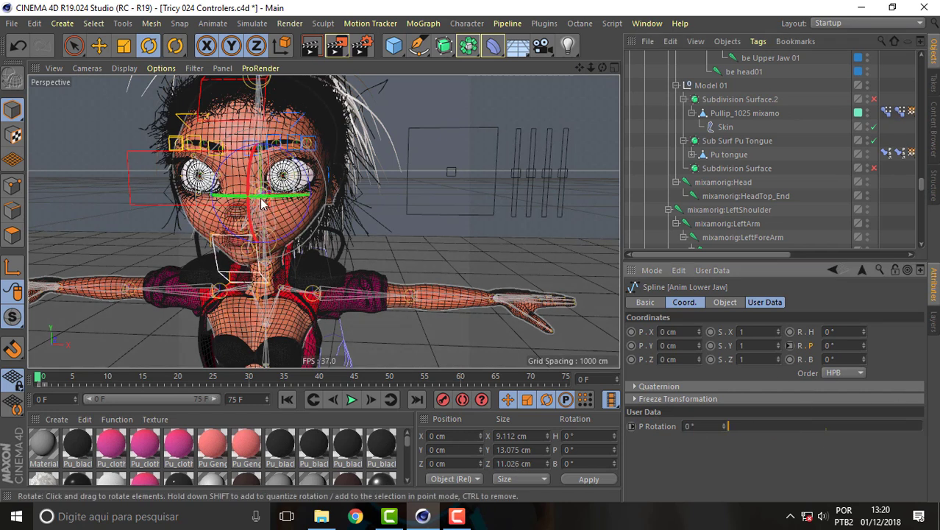
{"action": "left_click_drag", "start_coordinate": [250, 196], "coordinate": [271, 199]}
{"action": "key", "text": "ctrl+z"}
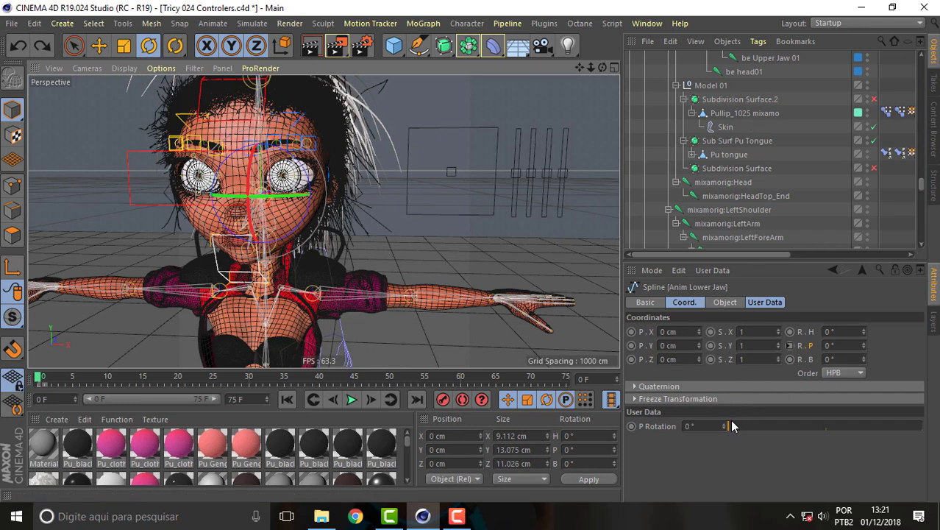
{"action": "mouse_move", "coordinate": [726, 427]}
{"action": "left_mouse_down"}
{"action": "mouse_move", "coordinate": [923, 426]}
{"action": "mouse_move", "coordinate": [727, 426]}
{"action": "left_mouse_up"}
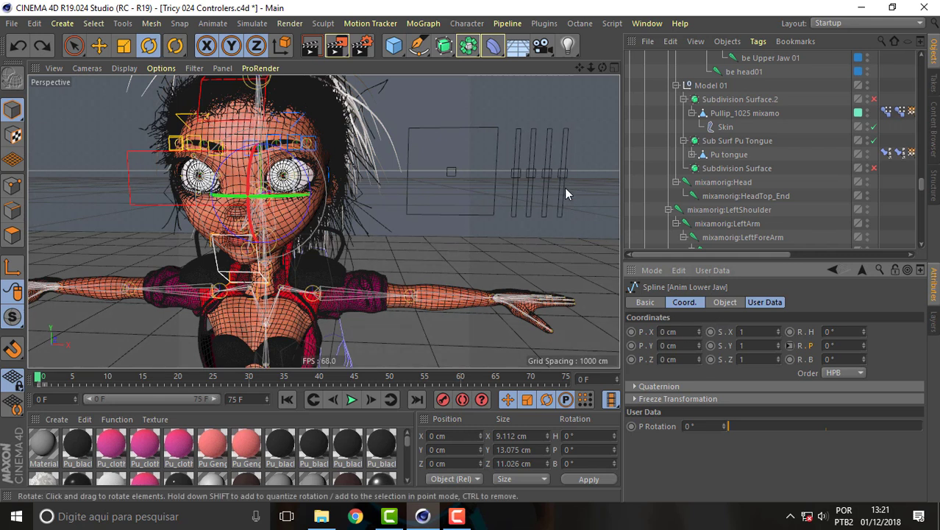
Copy and paste C Ctrl R Blink, renaming the duplicate group C Ctrl P Mouth
{"action": "left_click_drag", "start_coordinate": [922, 189], "coordinate": [918, 62]}
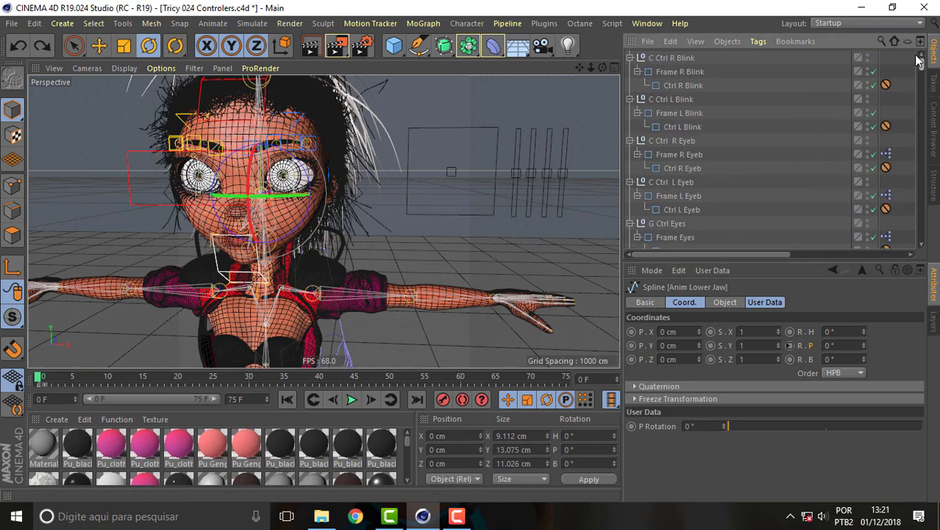
{"action": "left_click", "coordinate": [673, 57]}
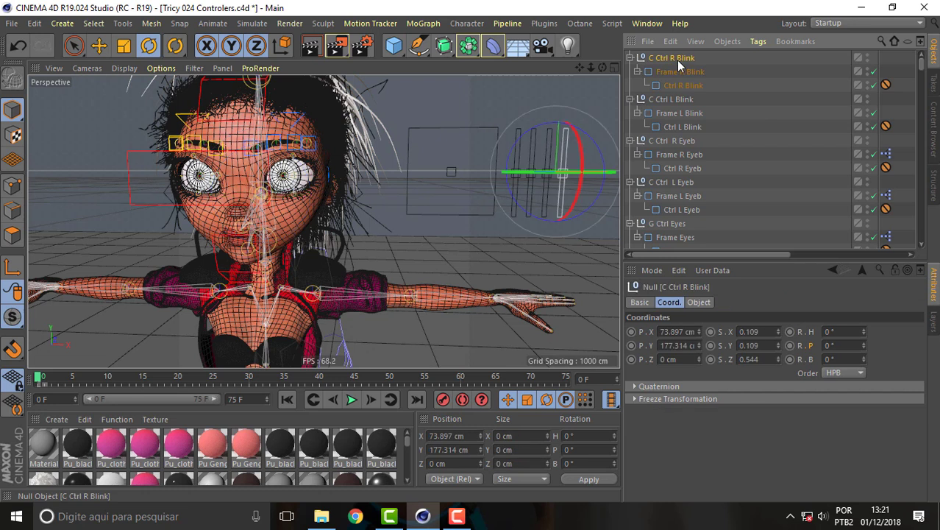
{"action": "key", "text": "ctrl+c"}
{"action": "key", "text": "ctrl+v"}
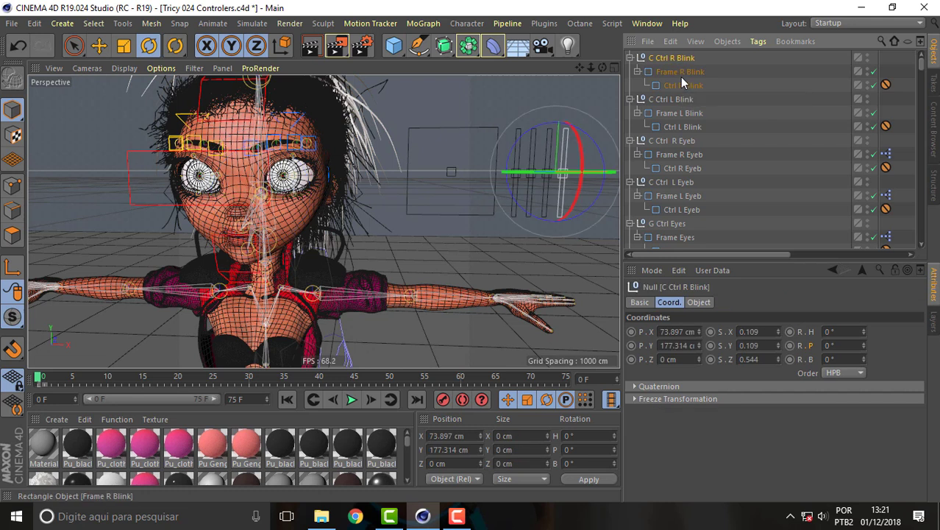
{"action": "double_click", "coordinate": [680, 57]}
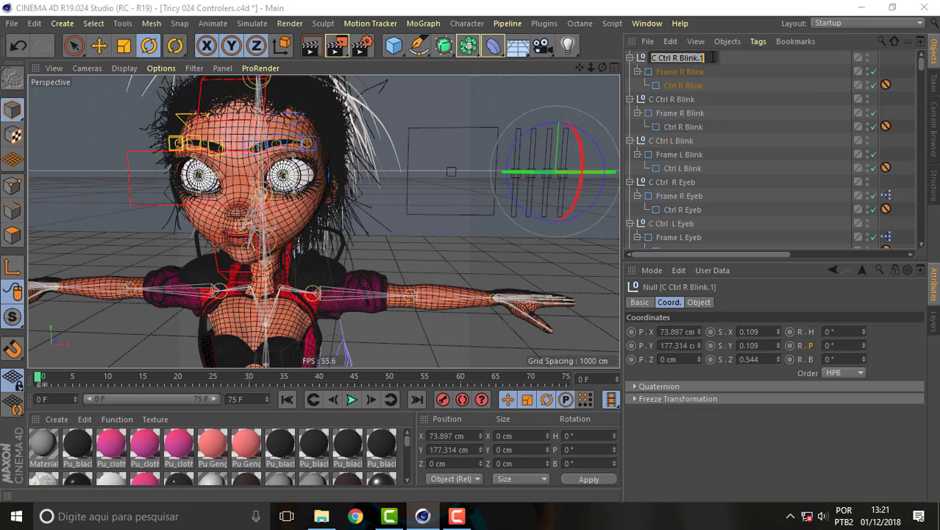
{"action": "left_click_drag", "start_coordinate": [706, 58], "coordinate": [679, 77]}
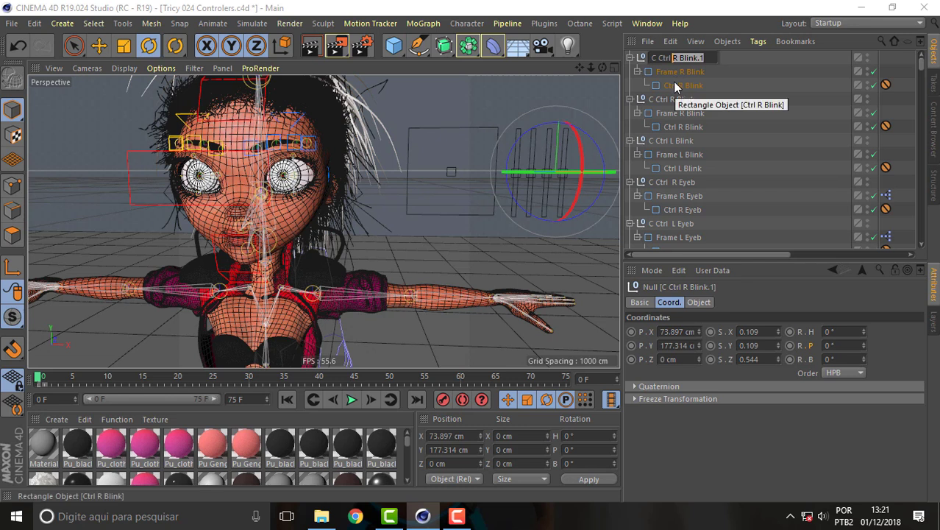
{"action": "type", "text": "P Mouth"}
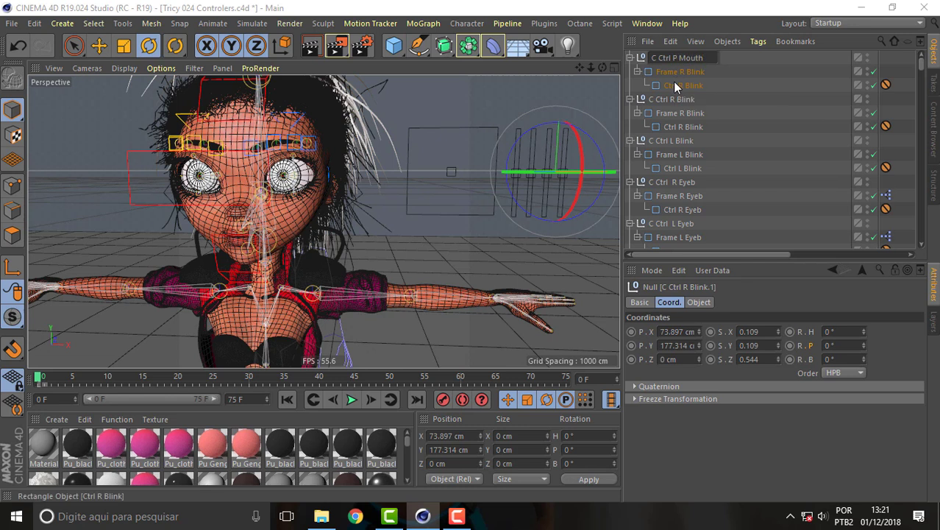
Rename the copy's children to Frame P Mouth and Ctrl P Mouth
{"action": "double_click", "coordinate": [687, 72]}
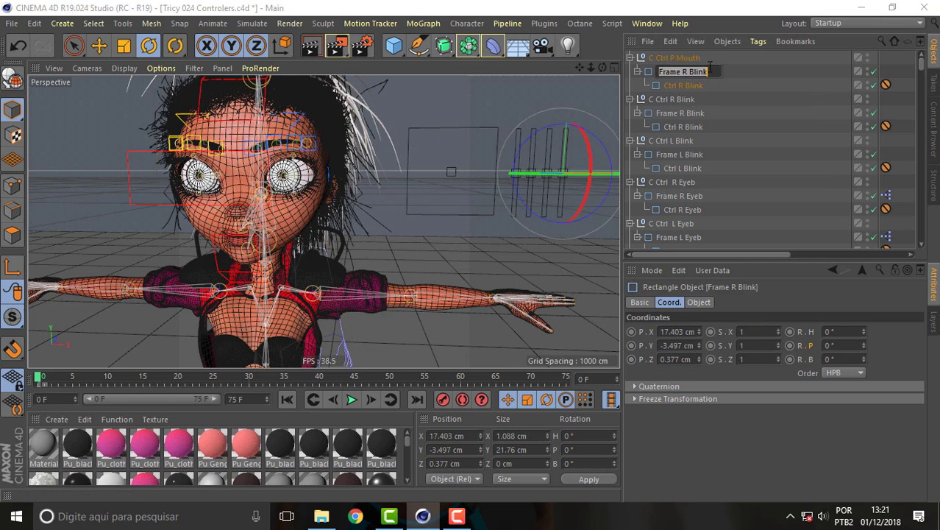
{"action": "left_click_drag", "start_coordinate": [708, 72], "coordinate": [691, 72]}
{"action": "type", "text": "P"}
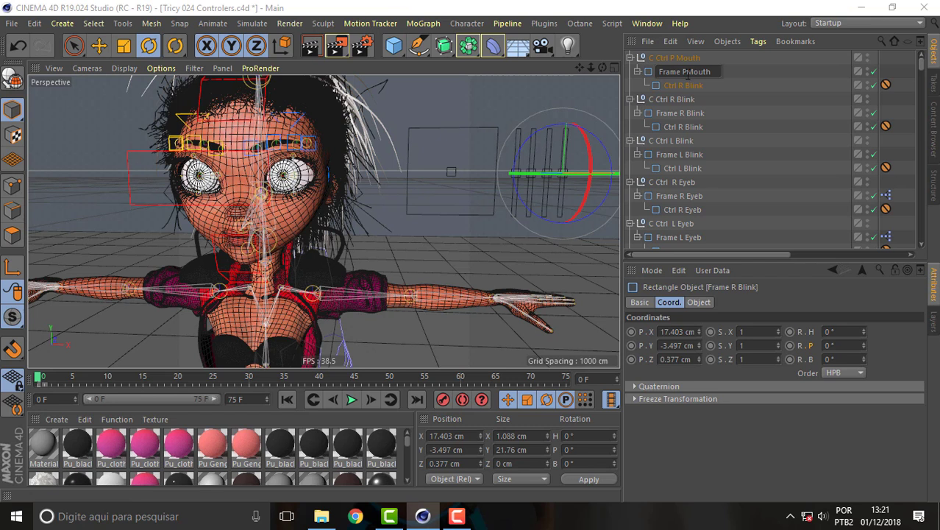
{"action": "key", "text": "Return"}
{"action": "double_click", "coordinate": [688, 86]}
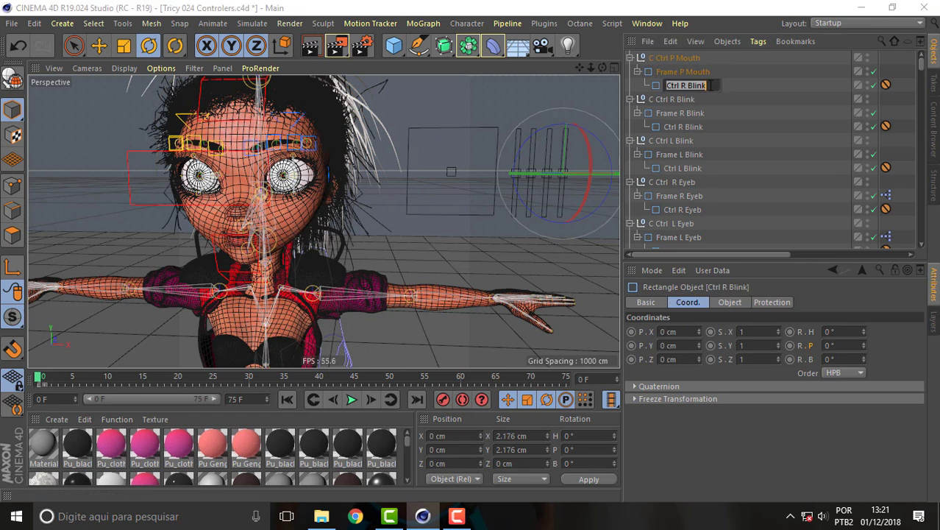
{"action": "left_click_drag", "start_coordinate": [709, 86], "coordinate": [690, 87]}
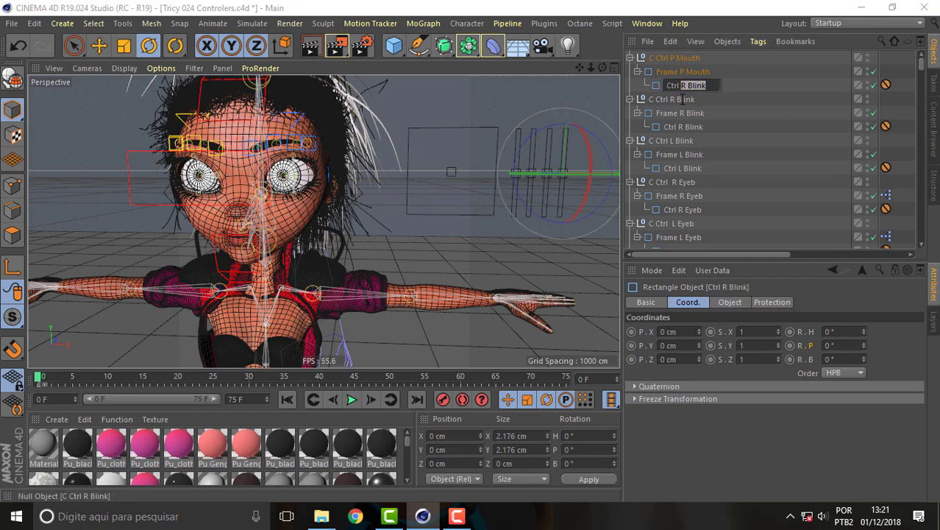
{"action": "type", "text": "P"}
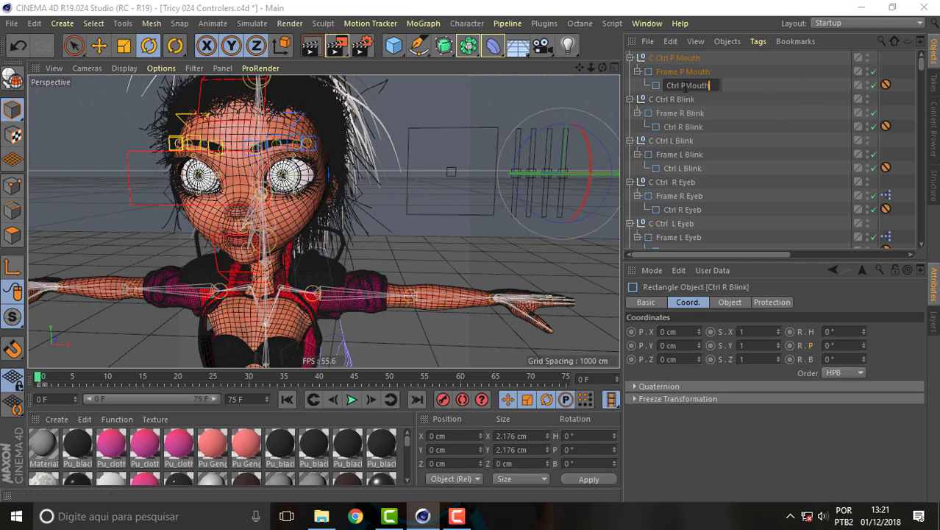
{"action": "left_click", "coordinate": [780, 439]}
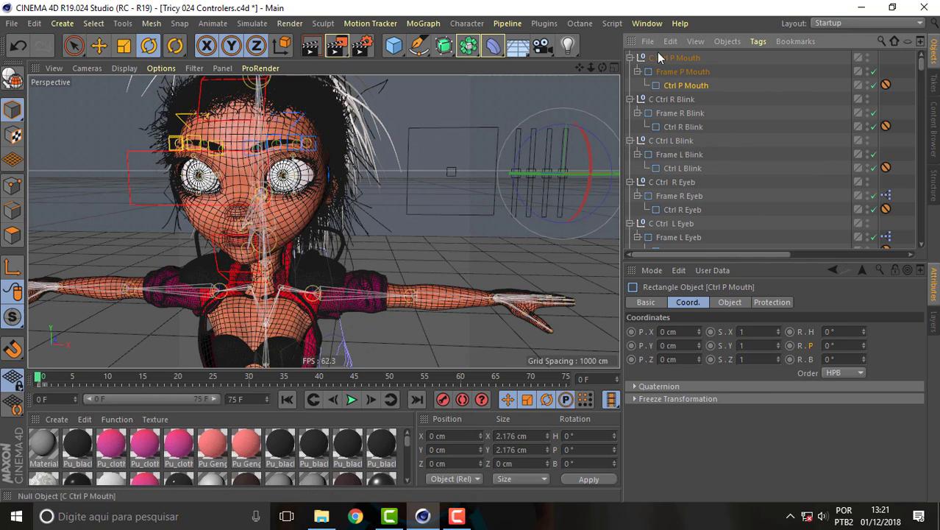
{"action": "left_click", "coordinate": [678, 56]}
{"action": "key", "text": "e"}
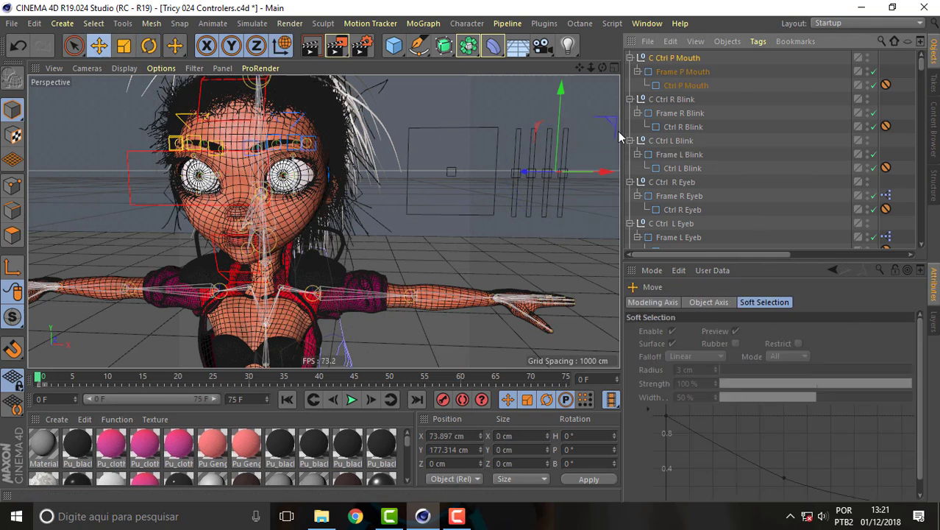
{"action": "left_click_drag", "start_coordinate": [595, 169], "coordinate": [616, 170]}
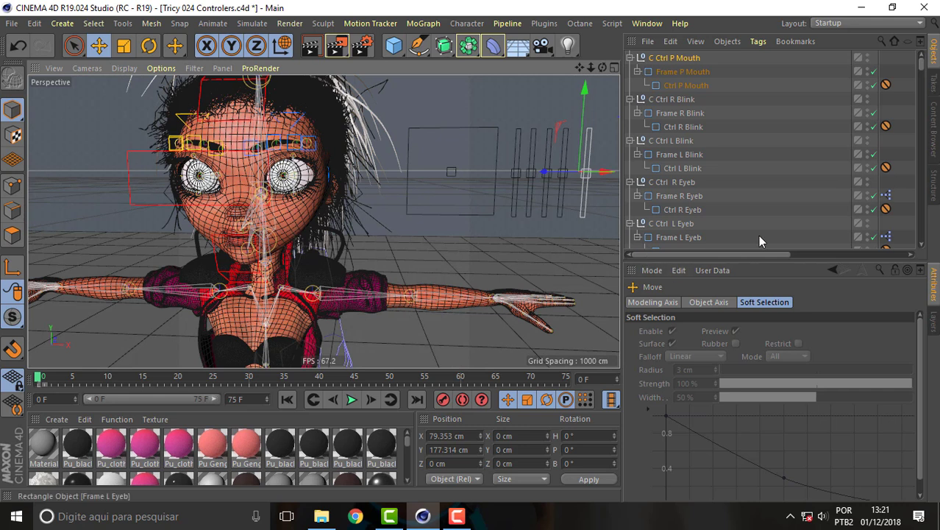
{"action": "left_click", "coordinate": [684, 73]}
Add an XPresso tag to Frame P Mouth
{"action": "right_click", "coordinate": [683, 73]}
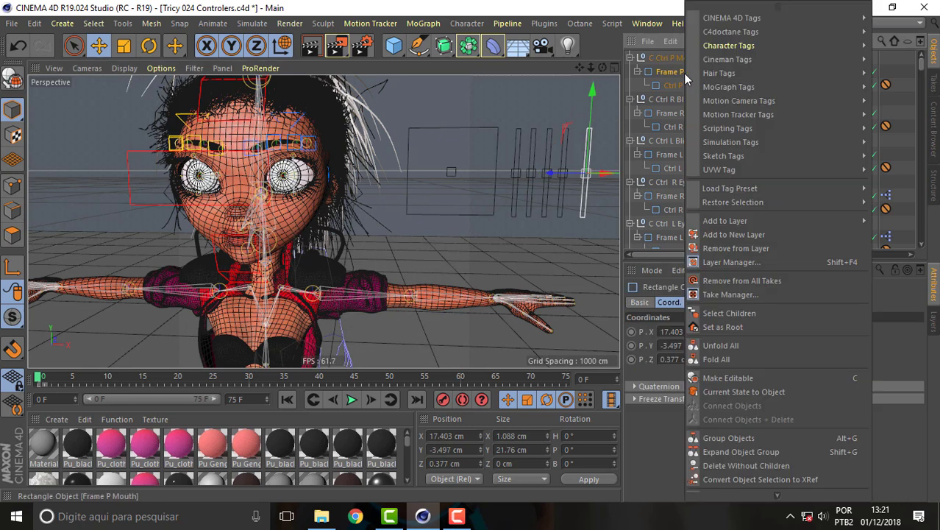
{"action": "mouse_move", "coordinate": [732, 18]}
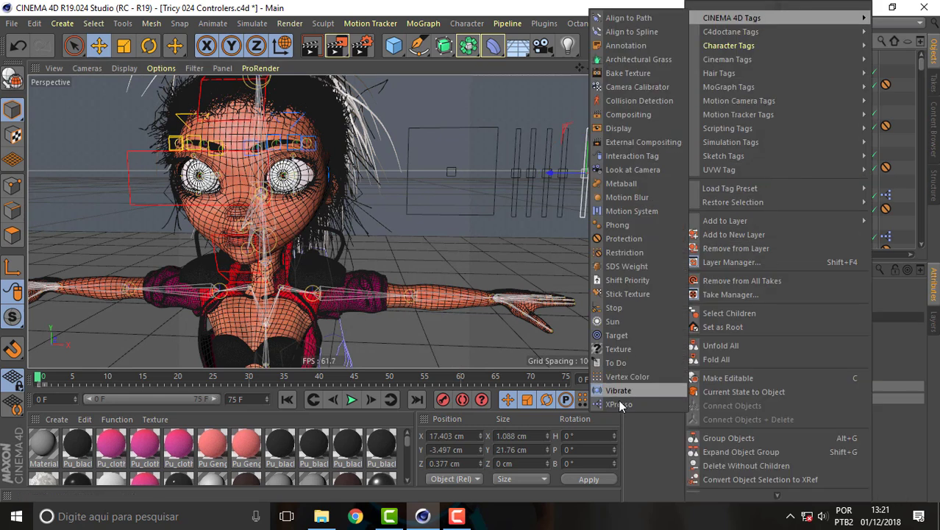
{"action": "left_click", "coordinate": [618, 395]}
{"action": "left_click_drag", "start_coordinate": [549, 117], "coordinate": [401, 279]}
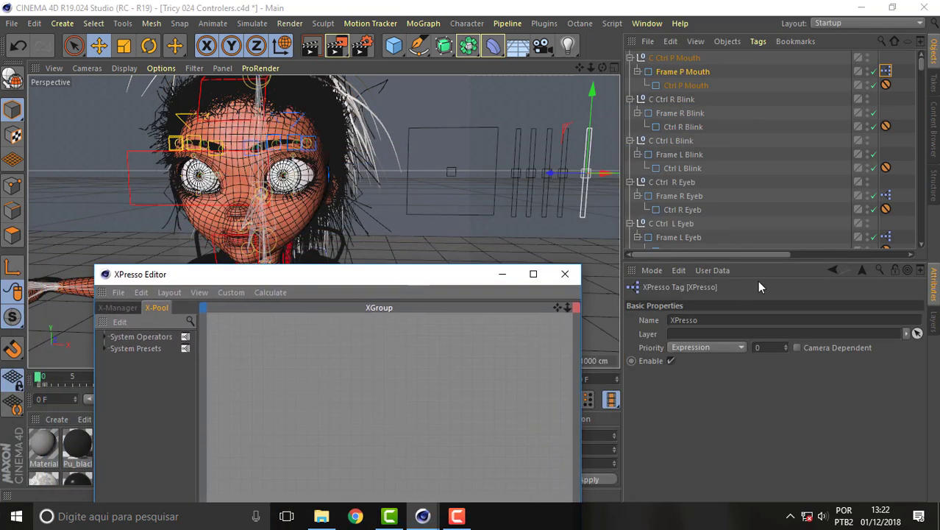
Add a Ctrl P Mouth node to the graph with a Position . Y output port
{"action": "left_click", "coordinate": [690, 86]}
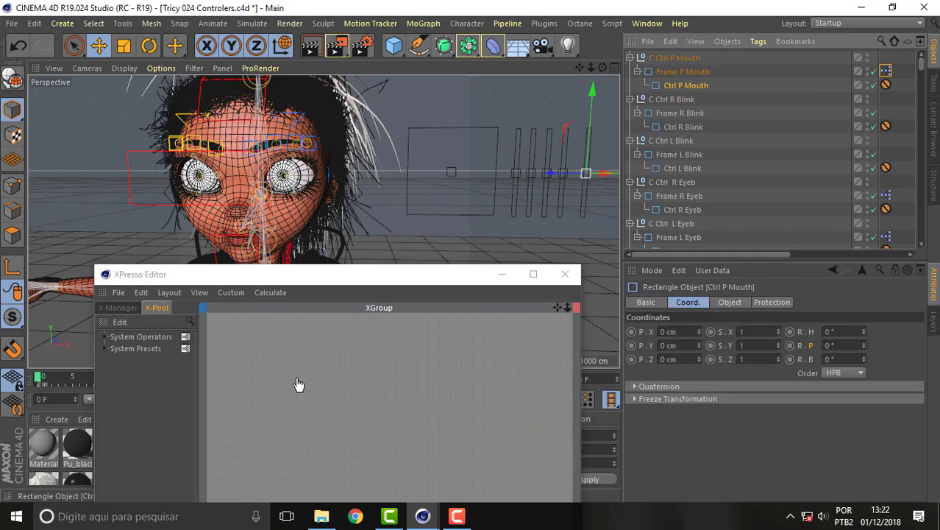
{"action": "mouse_move", "coordinate": [298, 384]}
{"action": "left_mouse_down"}
{"action": "mouse_move", "coordinate": [291, 318]}
{"action": "mouse_move", "coordinate": [279, 347]}
{"action": "mouse_move", "coordinate": [343, 387]}
{"action": "left_mouse_up"}
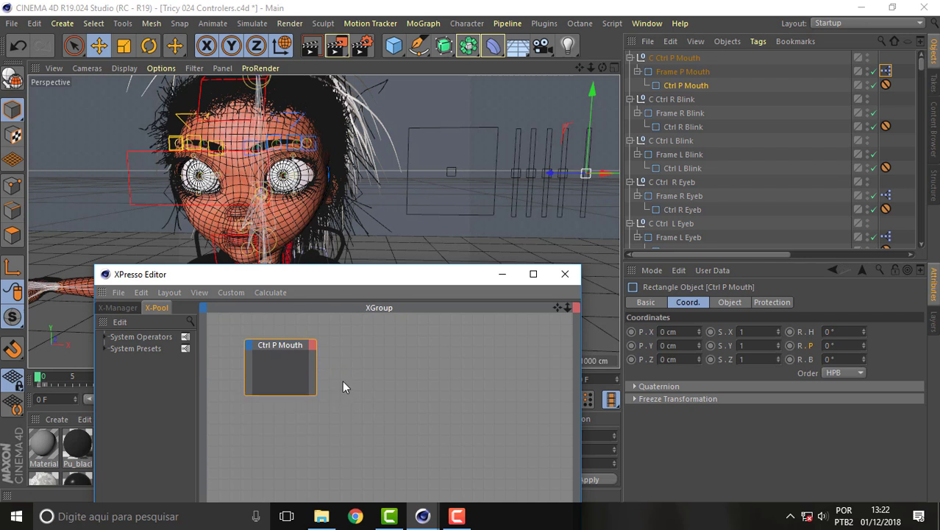
{"action": "left_click", "coordinate": [311, 344]}
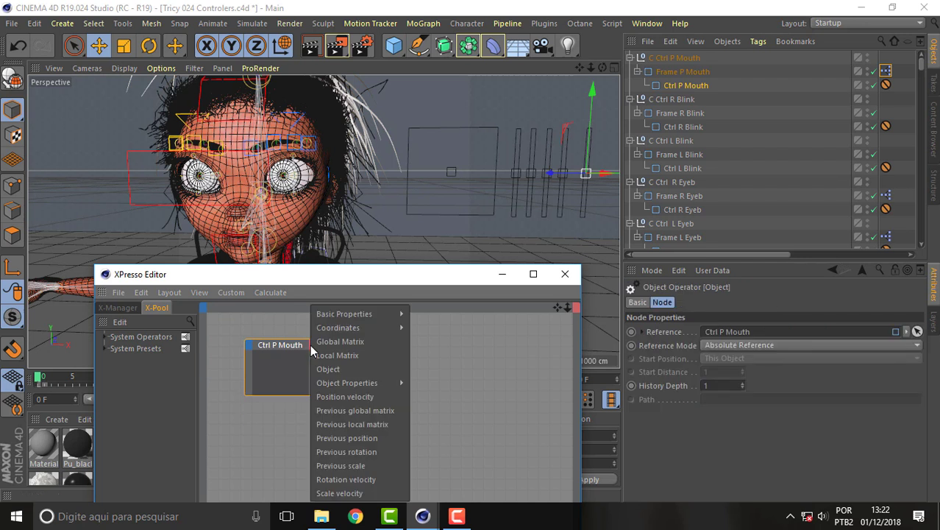
{"action": "mouse_move", "coordinate": [427, 368]}
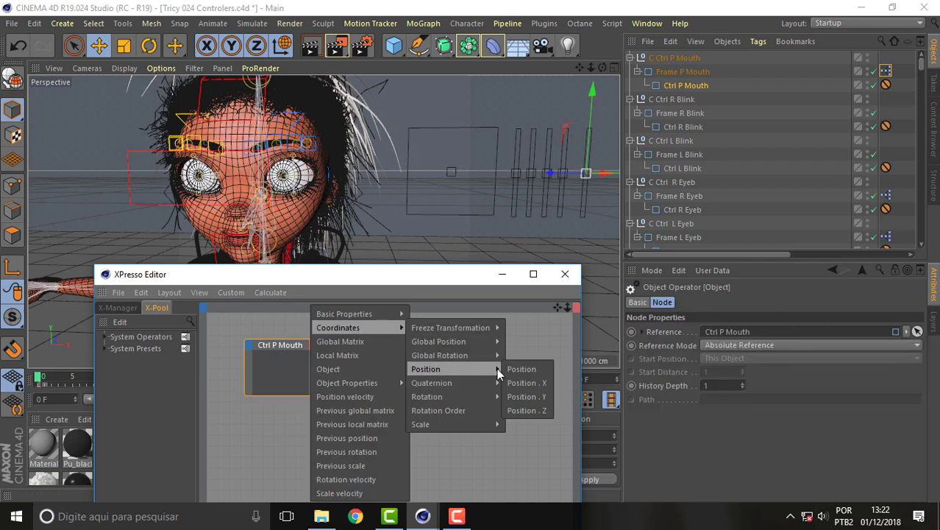
{"action": "left_click", "coordinate": [527, 397]}
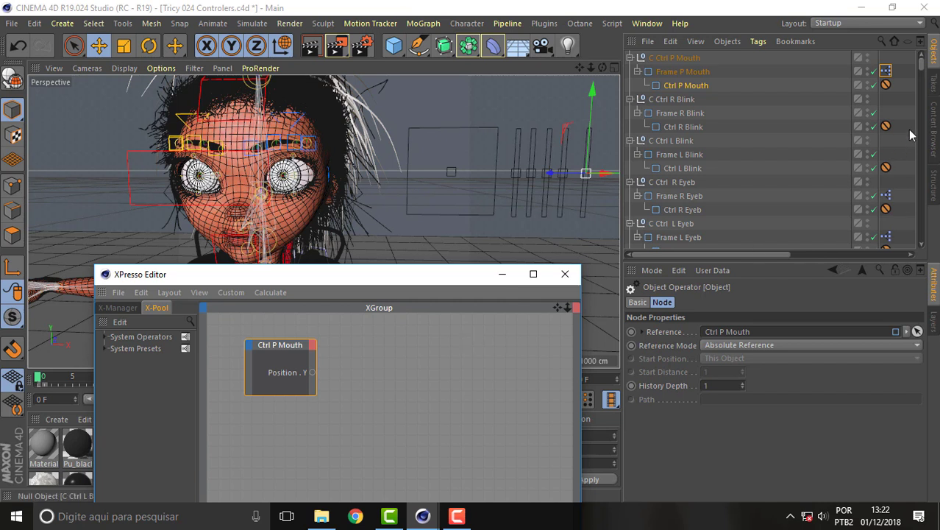
{"action": "left_click_drag", "start_coordinate": [925, 67], "coordinate": [925, 95]}
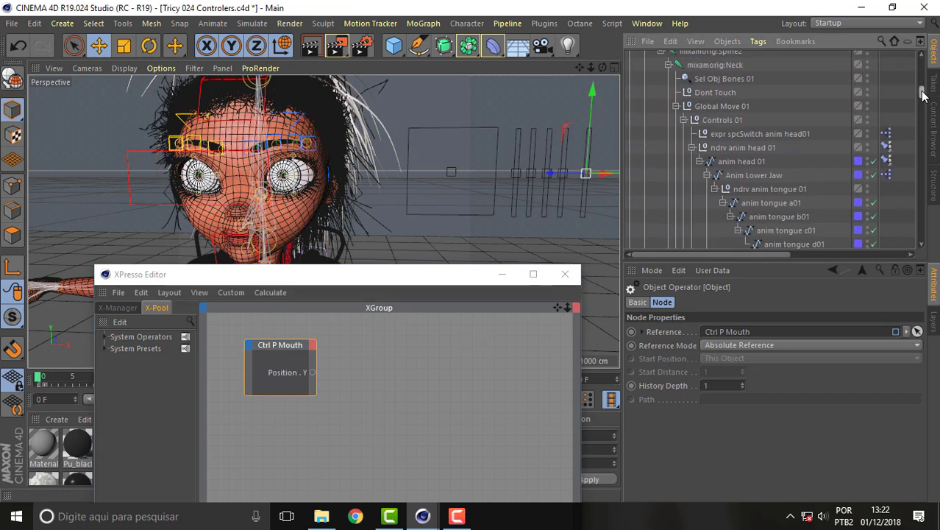
Add and arrange an Anim Lower Jaw node in the XGroup with a P Rotation input port
{"action": "left_click_drag", "start_coordinate": [924, 95], "coordinate": [924, 100]}
{"action": "left_click", "coordinate": [752, 145]}
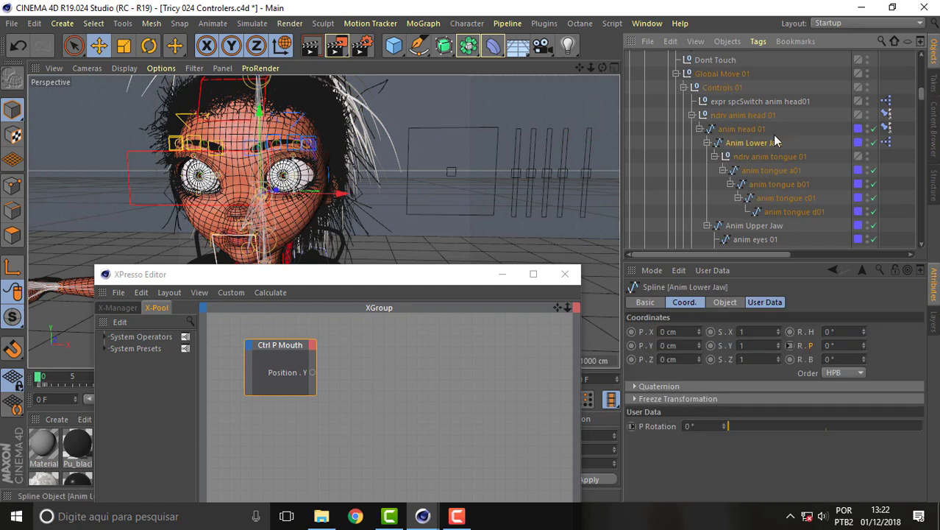
{"action": "left_click_drag", "start_coordinate": [403, 366], "coordinate": [404, 367]}
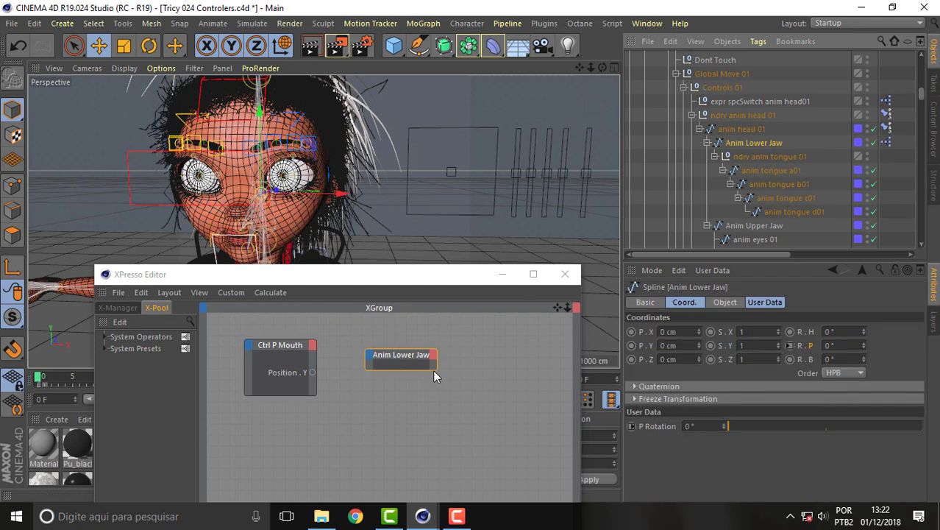
{"action": "mouse_move", "coordinate": [502, 387]}
{"action": "left_mouse_down"}
{"action": "mouse_move", "coordinate": [503, 430]}
{"action": "mouse_move", "coordinate": [462, 407]}
{"action": "left_mouse_up"}
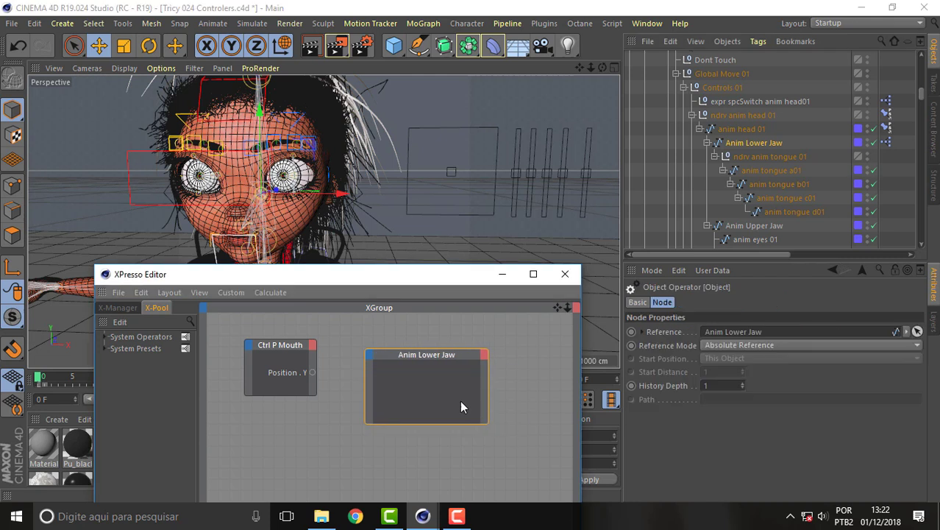
{"action": "left_click_drag", "start_coordinate": [429, 351], "coordinate": [464, 332]}
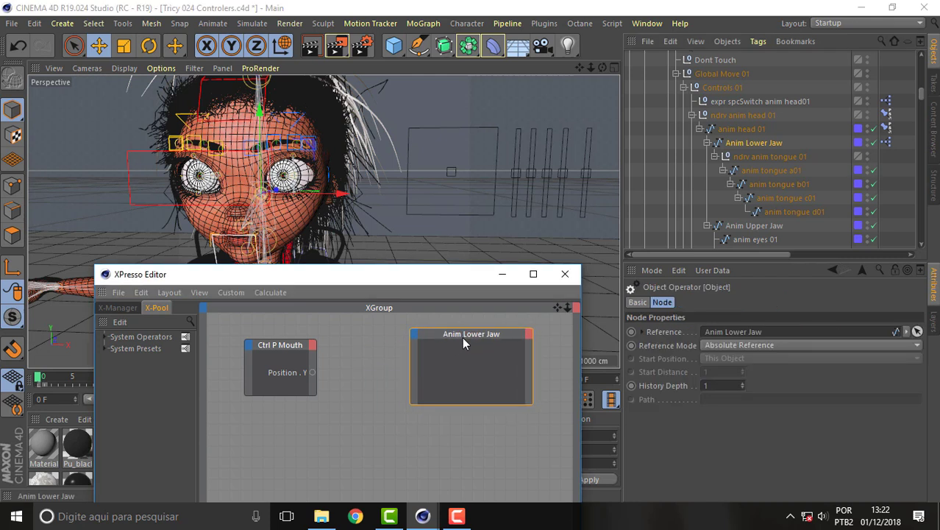
{"action": "left_click", "coordinate": [758, 140]}
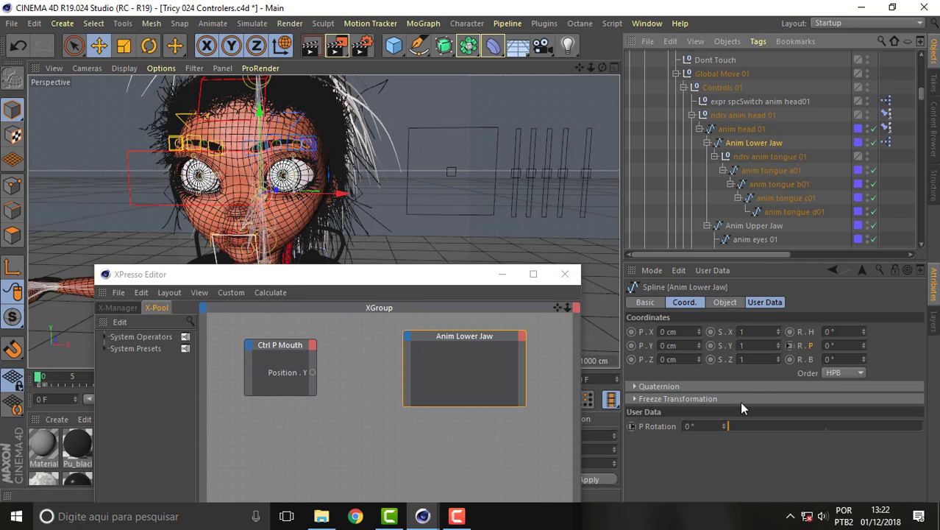
{"action": "left_click_drag", "start_coordinate": [657, 427], "coordinate": [403, 347]}
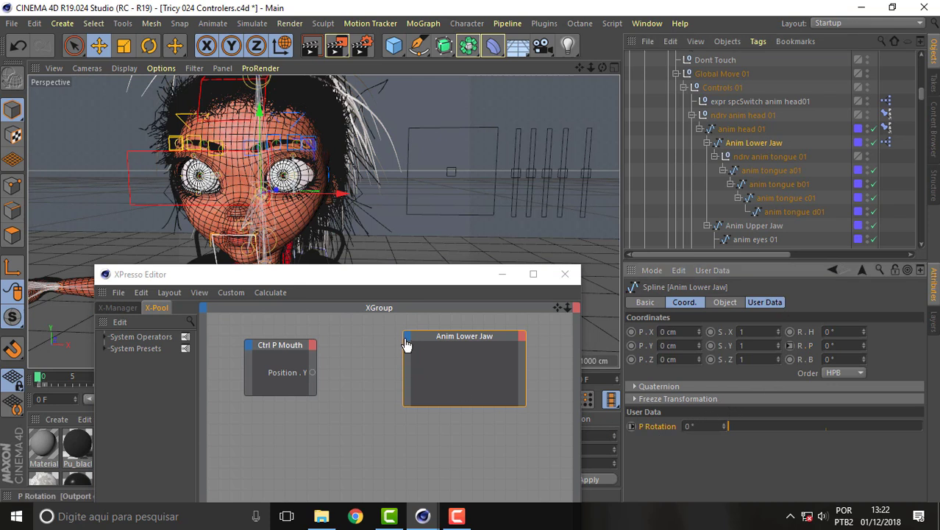
{"action": "left_click_drag", "start_coordinate": [457, 337], "coordinate": [482, 338]}
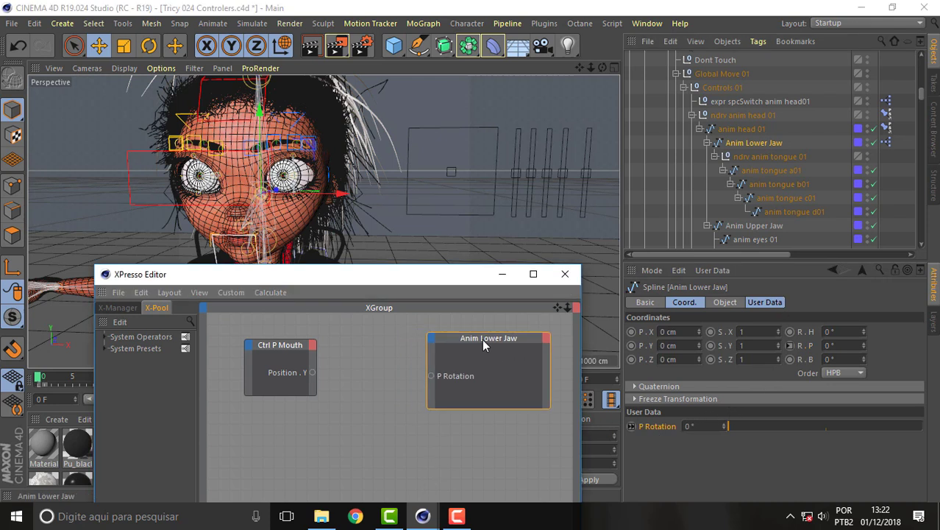
{"action": "left_click_drag", "start_coordinate": [491, 408], "coordinate": [491, 397]}
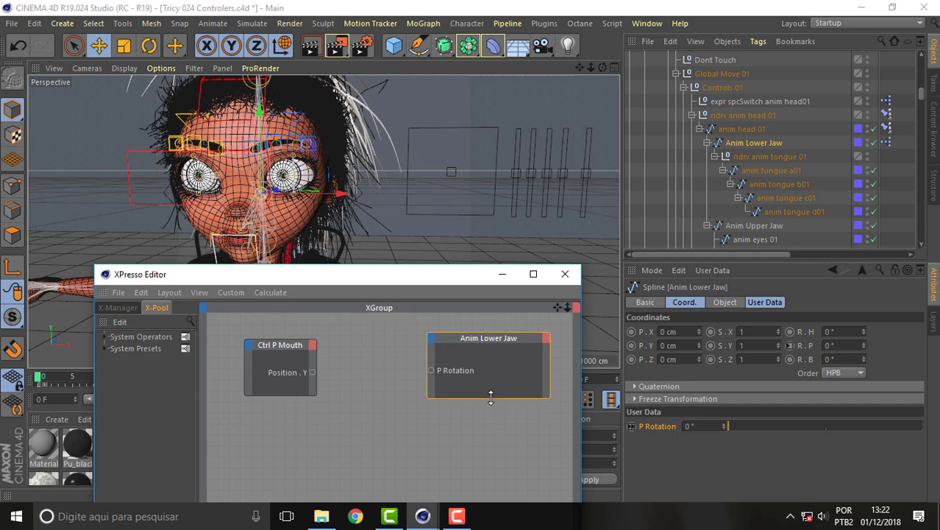
{"action": "left_click", "coordinate": [434, 377]}
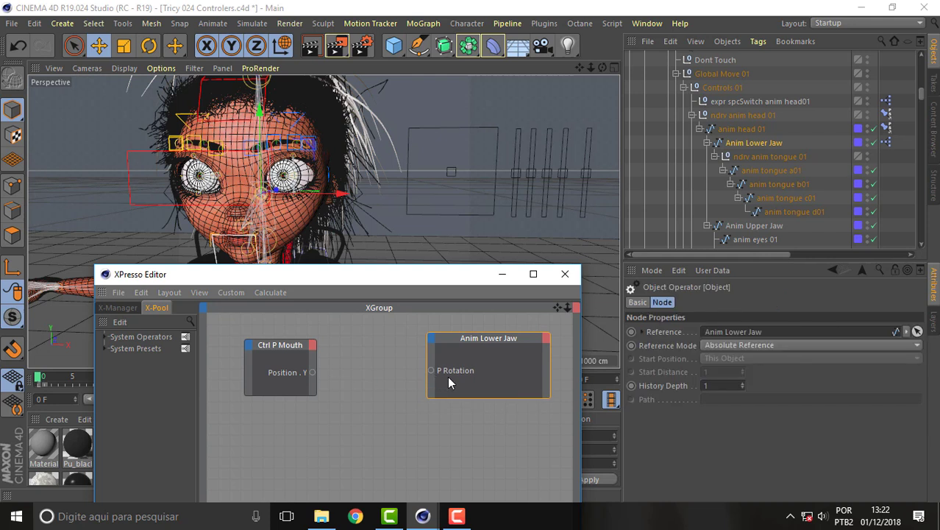
Insert a Range Mapper between the two nodes, feeding its output into P Rotation
{"action": "right_click", "coordinate": [344, 324]}
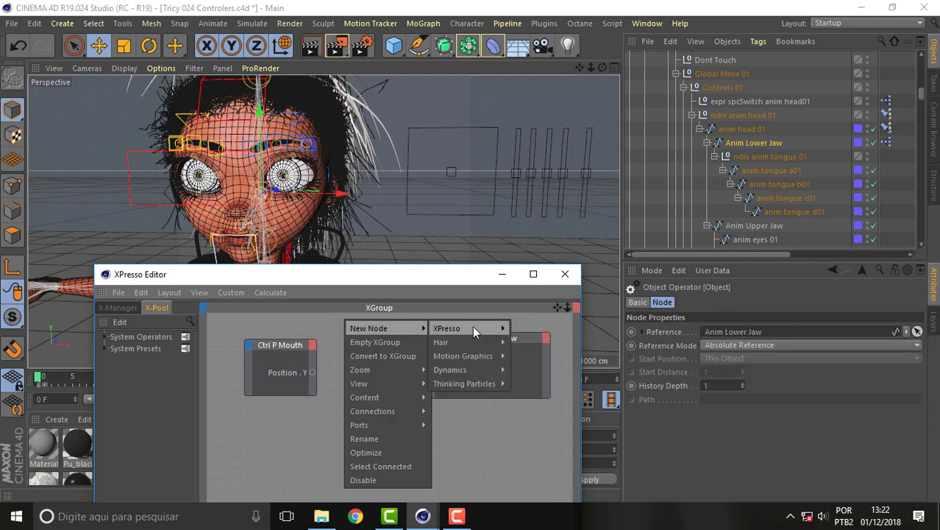
{"action": "mouse_move", "coordinate": [529, 369]}
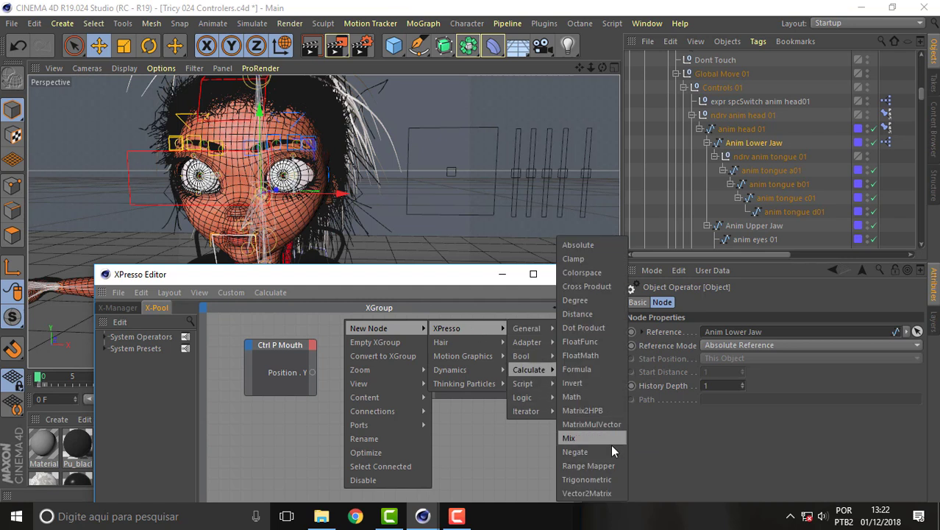
{"action": "left_click", "coordinate": [608, 466]}
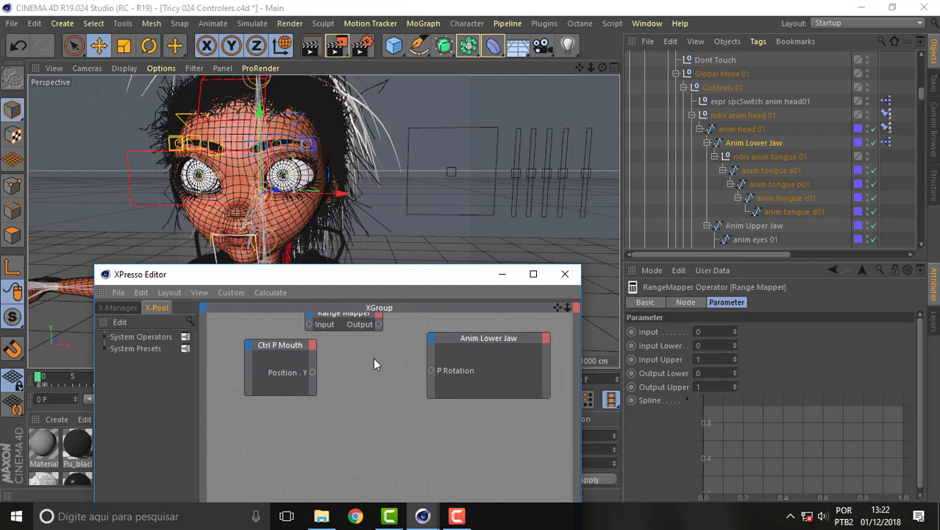
{"action": "mouse_move", "coordinate": [337, 312]}
{"action": "left_mouse_down"}
{"action": "mouse_move", "coordinate": [364, 365]}
{"action": "mouse_move", "coordinate": [336, 374]}
{"action": "left_mouse_up"}
{"action": "left_click_drag", "start_coordinate": [403, 374], "coordinate": [431, 370]}
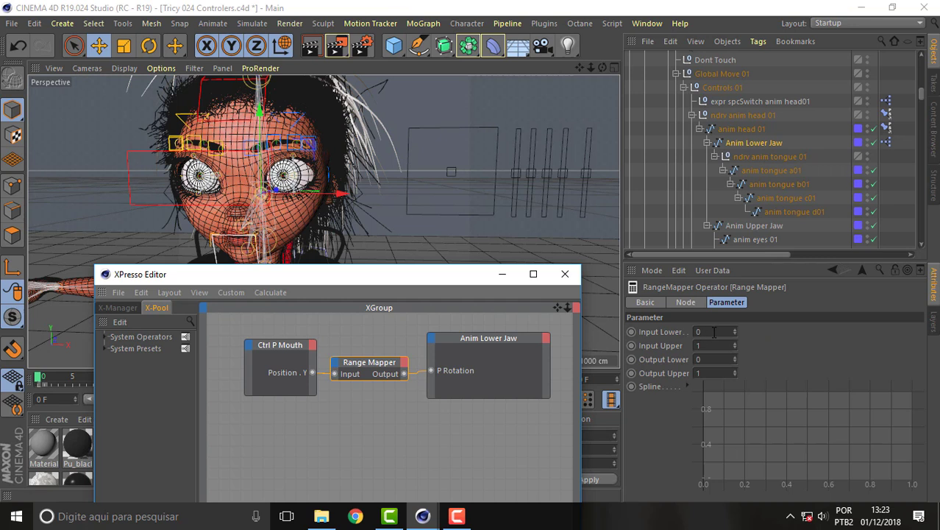
{"action": "left_click", "coordinate": [589, 173]}
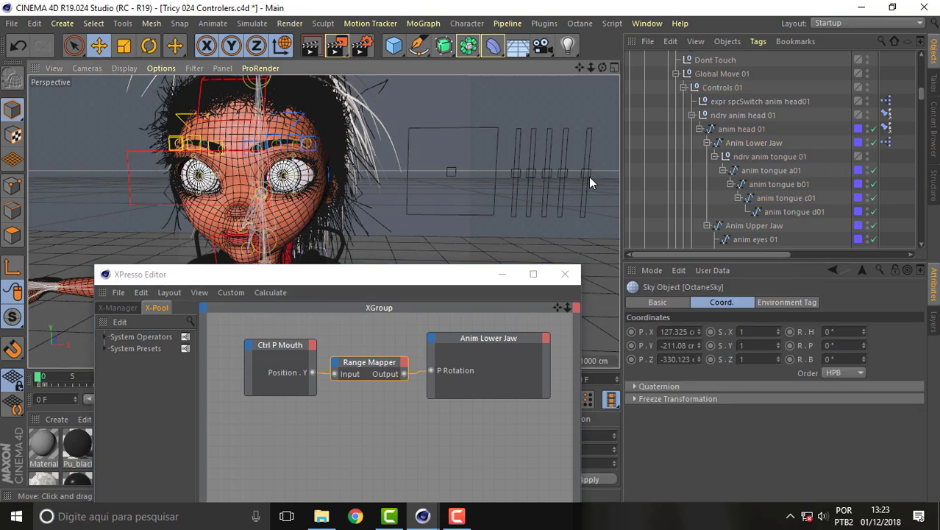
Select Ctrl P Mouth and drag it down and up to test the lower jaw opening
{"action": "left_click", "coordinate": [584, 175]}
{"action": "left_click_drag", "start_coordinate": [921, 96], "coordinate": [921, 65]}
{"action": "left_click", "coordinate": [686, 85]}
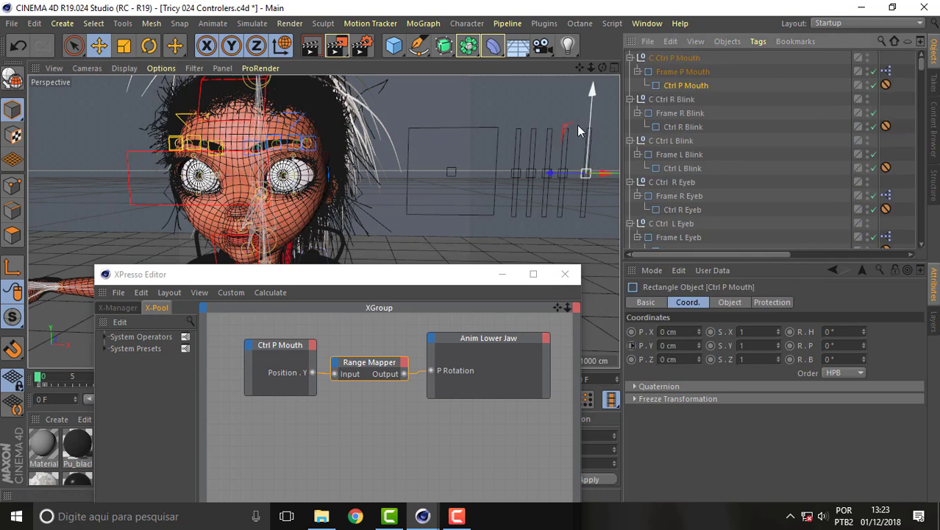
{"action": "left_click_drag", "start_coordinate": [591, 109], "coordinate": [592, 116]}
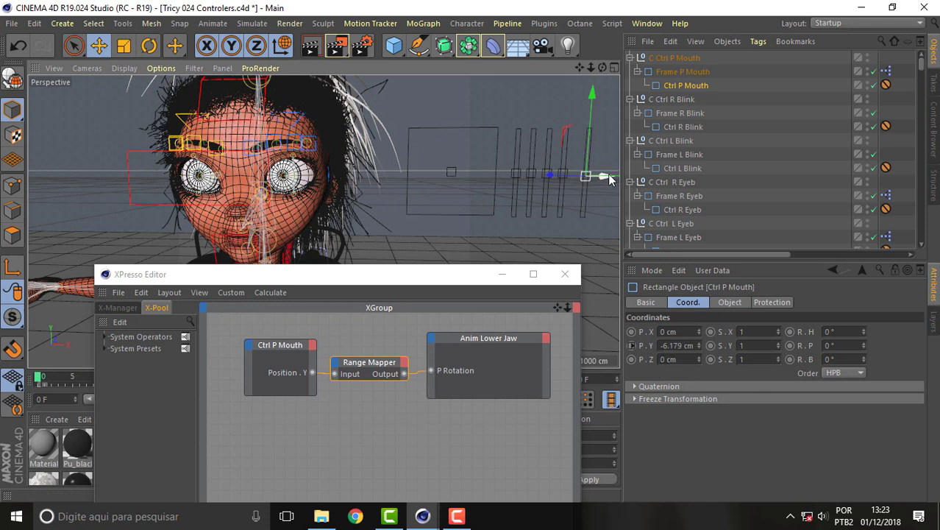
{"action": "left_click_drag", "start_coordinate": [587, 137], "coordinate": [588, 140]}
Try Range Mapper Input Lower values of 10 and 0, testing the mouth slider each time
{"action": "left_click", "coordinate": [381, 368]}
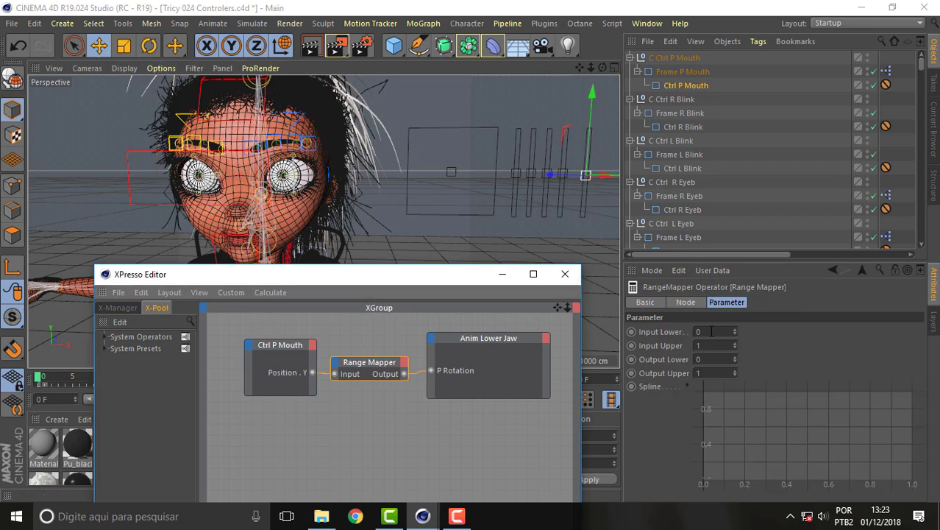
{"action": "left_click", "coordinate": [711, 331]}
{"action": "type", "text": "10"}
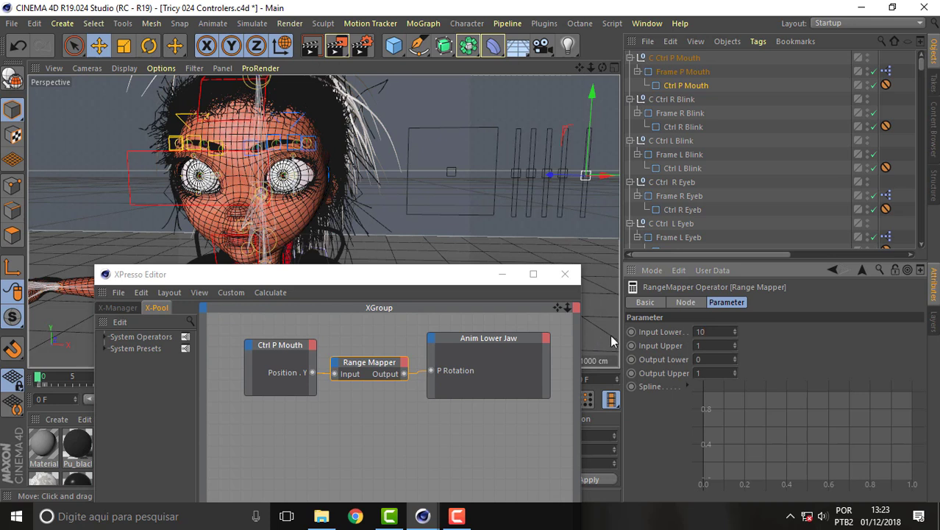
{"action": "left_click_drag", "start_coordinate": [591, 139], "coordinate": [588, 136]}
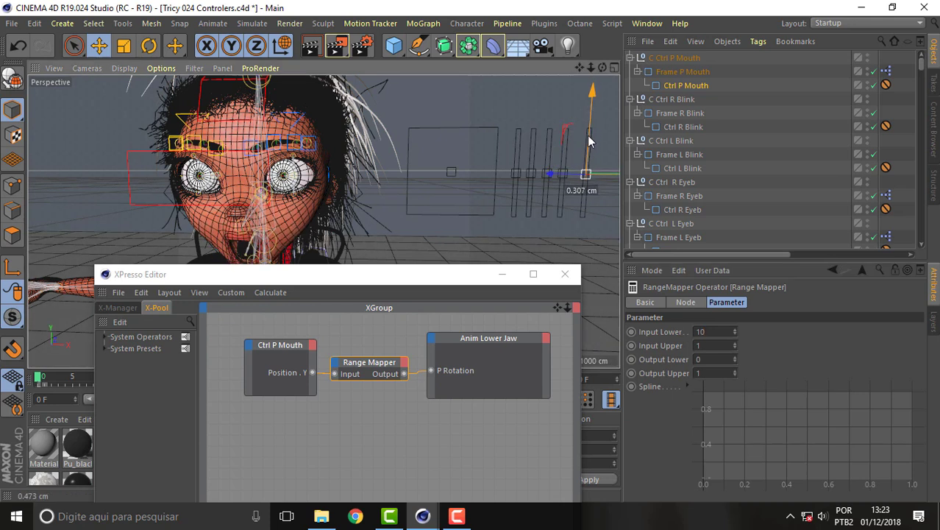
{"action": "left_click_drag", "start_coordinate": [588, 140], "coordinate": [587, 129]}
{"action": "left_click", "coordinate": [702, 332]}
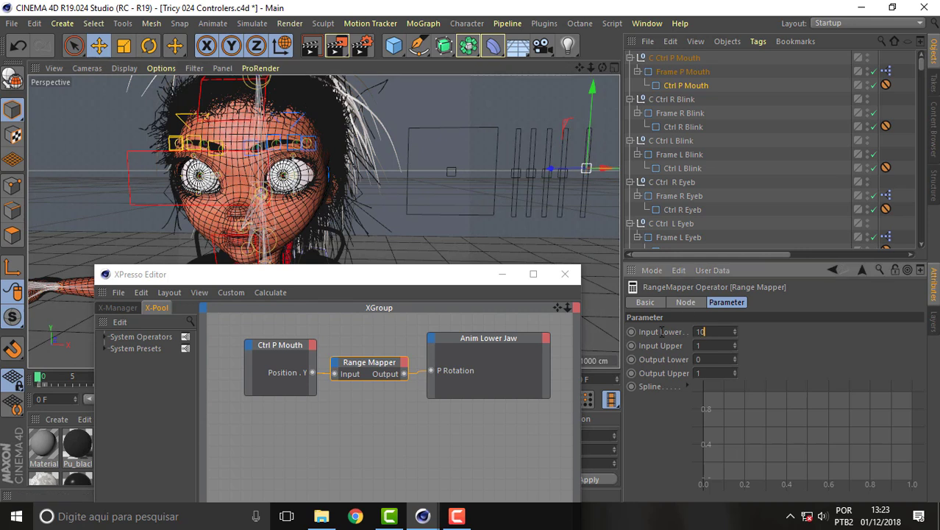
{"action": "type", "text": "0"}
{"action": "key", "text": "Return"}
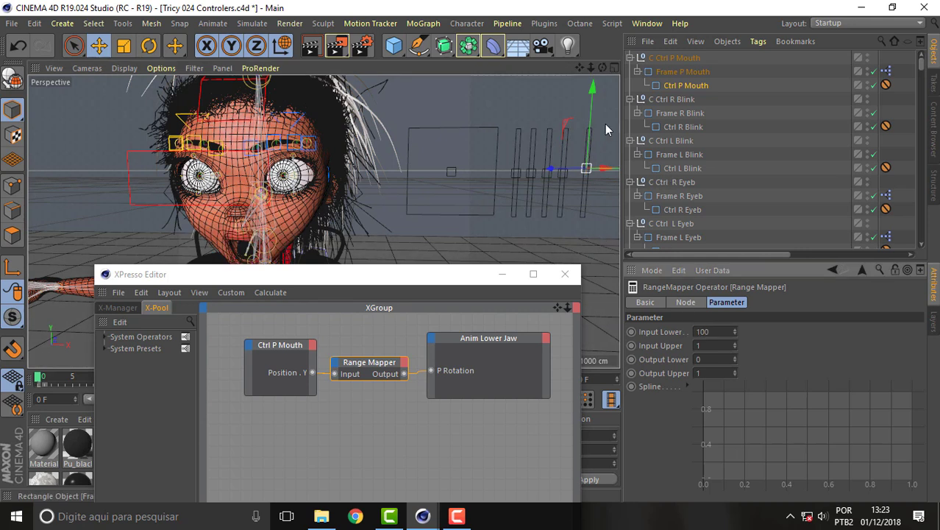
{"action": "mouse_move", "coordinate": [589, 133]}
{"action": "left_mouse_down"}
{"action": "mouse_move", "coordinate": [588, 147]}
{"action": "mouse_move", "coordinate": [598, 107]}
{"action": "mouse_move", "coordinate": [599, 116]}
{"action": "left_mouse_up"}
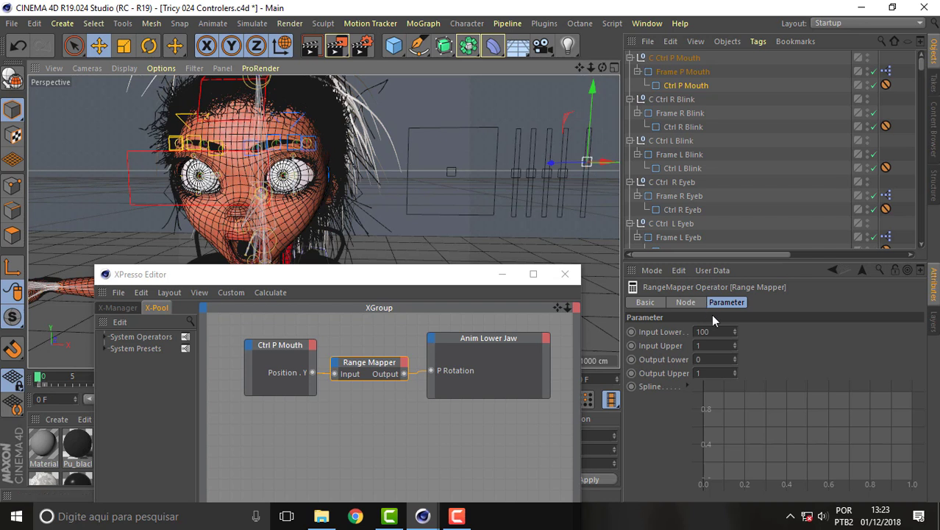
Set the Range Mapper's Input Upper to -20 and test the jaw with the mouth slider
{"action": "left_click", "coordinate": [718, 331]}
{"action": "type", "text": "20"}
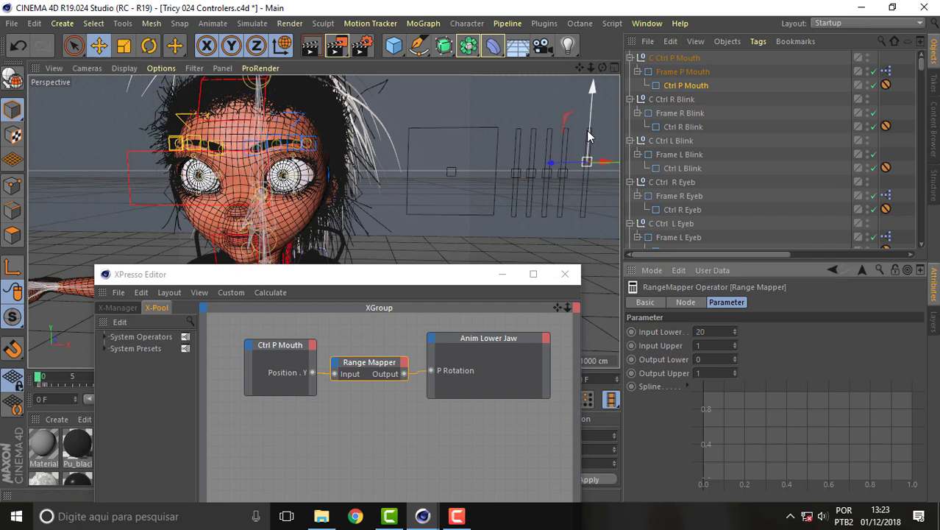
{"action": "left_click_drag", "start_coordinate": [589, 136], "coordinate": [589, 144]}
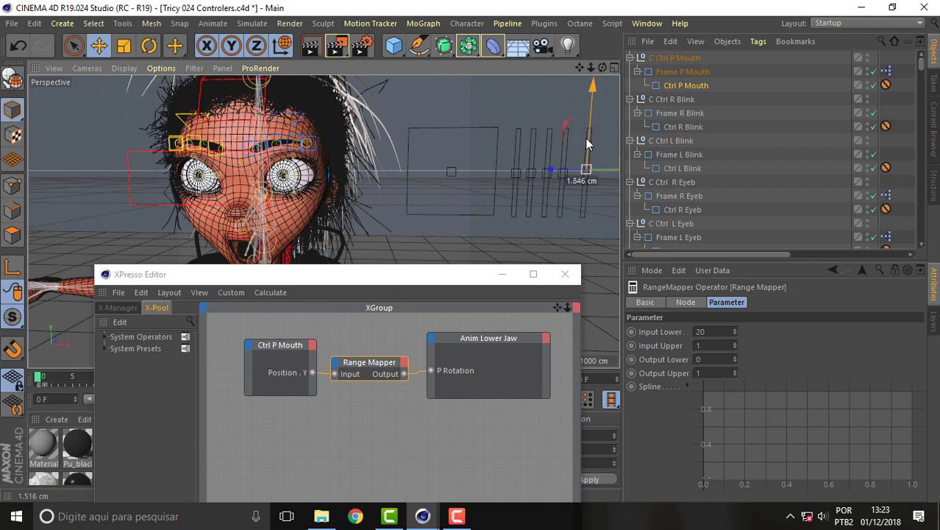
{"action": "left_click", "coordinate": [717, 344]}
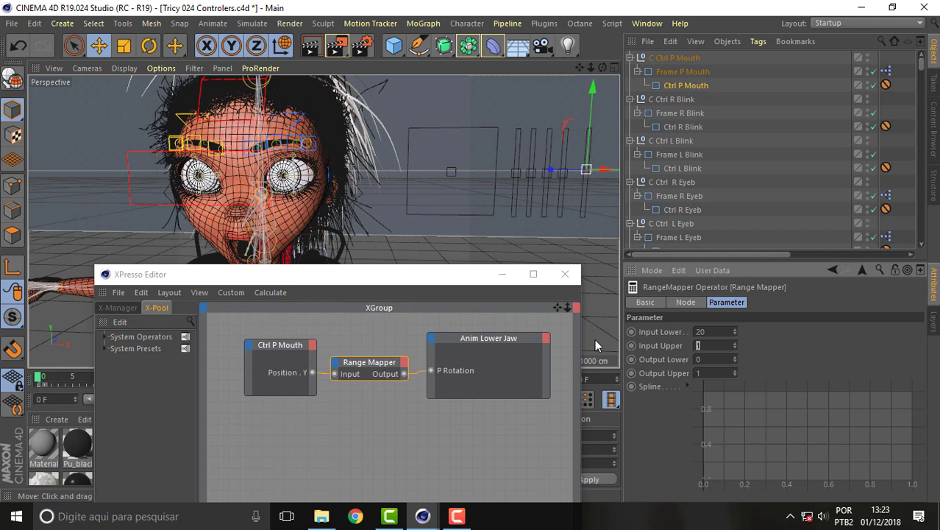
{"action": "type", "text": "-20"}
{"action": "key", "text": "Return"}
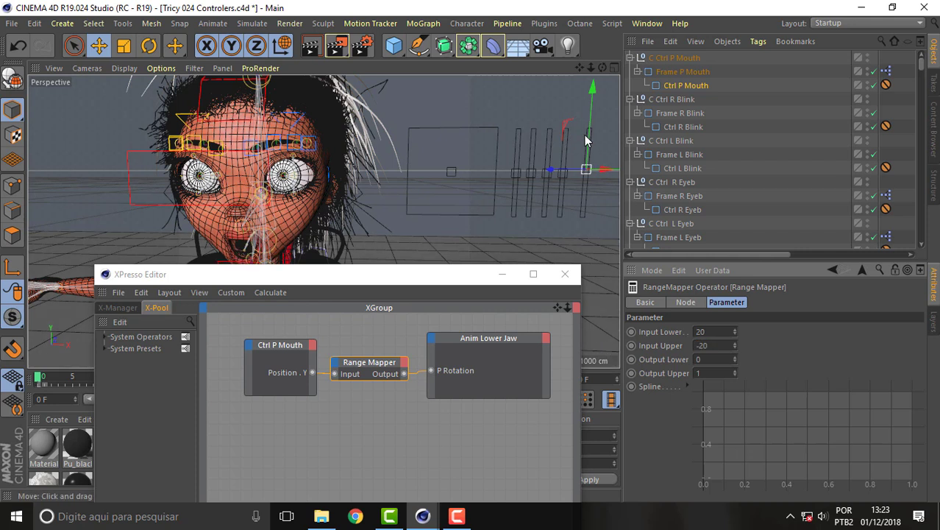
{"action": "mouse_move", "coordinate": [587, 139]}
{"action": "left_mouse_down"}
{"action": "mouse_move", "coordinate": [592, 121]}
{"action": "mouse_move", "coordinate": [598, 134]}
{"action": "left_mouse_up"}
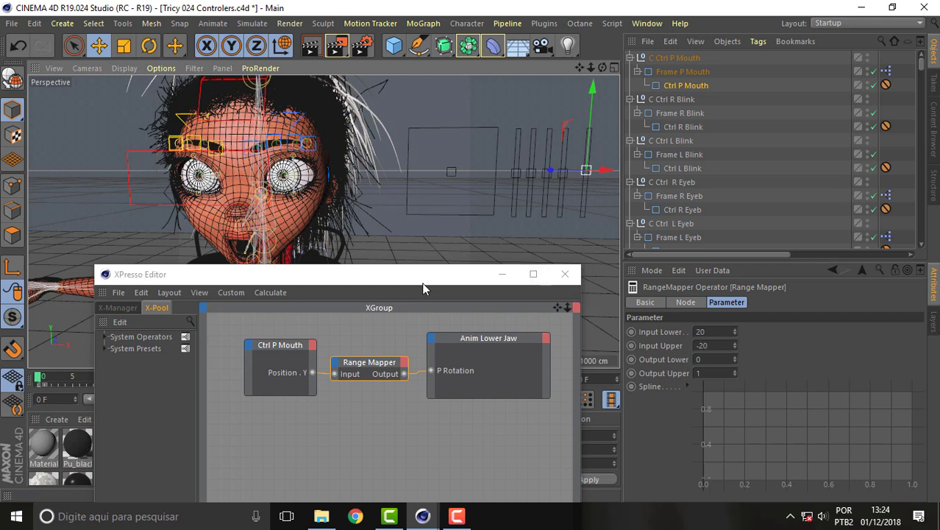
Close the XPresso editor and test the jaw with the mouth controller
{"action": "left_click_drag", "start_coordinate": [423, 281], "coordinate": [467, 317]}
{"action": "left_click", "coordinate": [610, 314]}
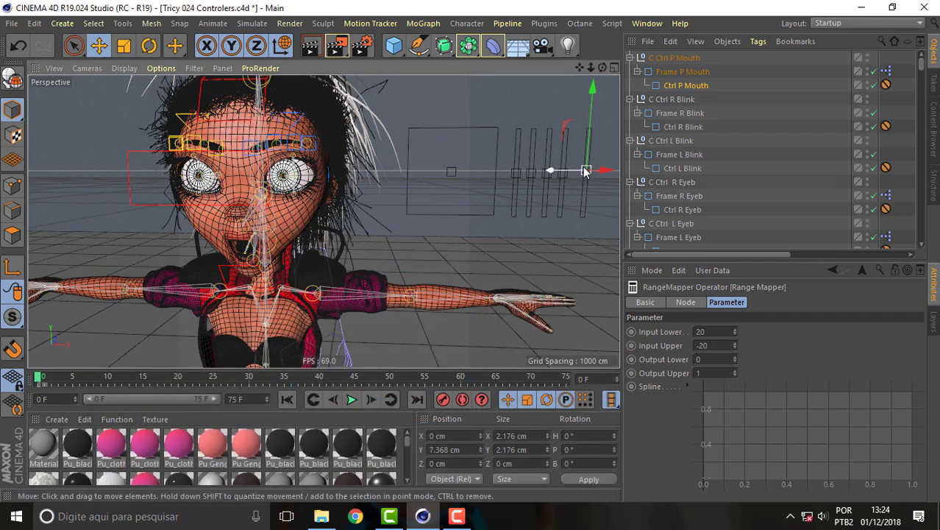
{"action": "mouse_move", "coordinate": [587, 142]}
{"action": "left_mouse_down"}
{"action": "mouse_move", "coordinate": [585, 114]}
{"action": "mouse_move", "coordinate": [595, 149]}
{"action": "left_mouse_up"}
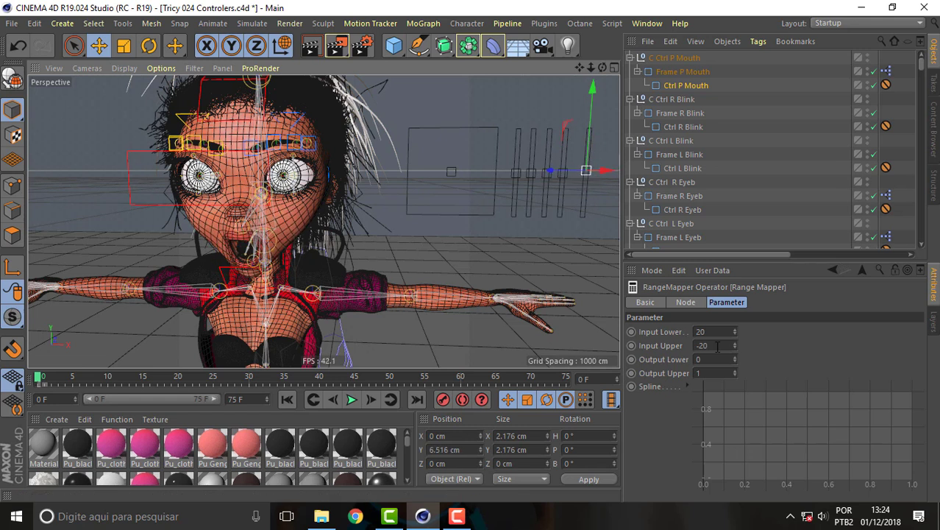
Change Input Upper to 0, then slide Ctrl P Mouth up repeatedly to check the jaw
{"action": "double_click", "coordinate": [702, 345]}
{"action": "type", "text": "0"}
{"action": "key", "text": "Return"}
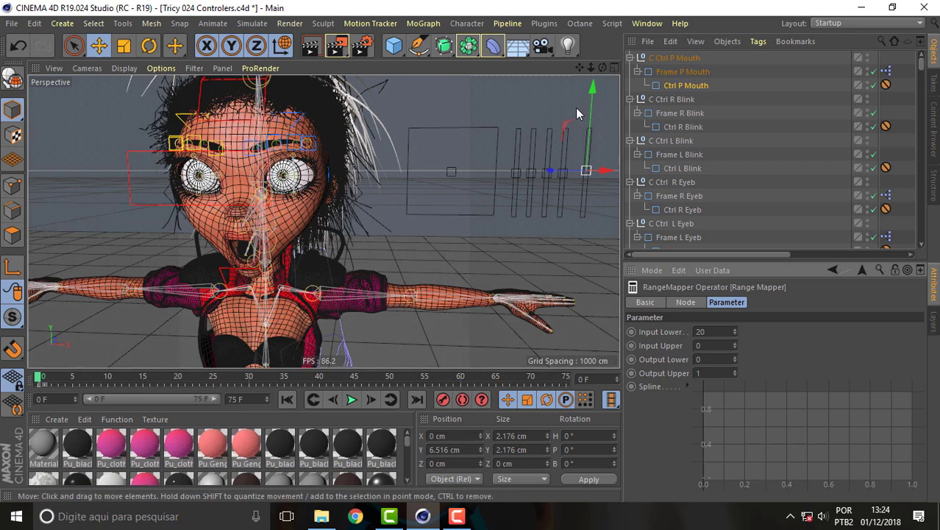
{"action": "mouse_move", "coordinate": [587, 136]}
{"action": "left_mouse_down"}
{"action": "mouse_move", "coordinate": [585, 124]}
{"action": "mouse_move", "coordinate": [585, 139]}
{"action": "left_mouse_up"}
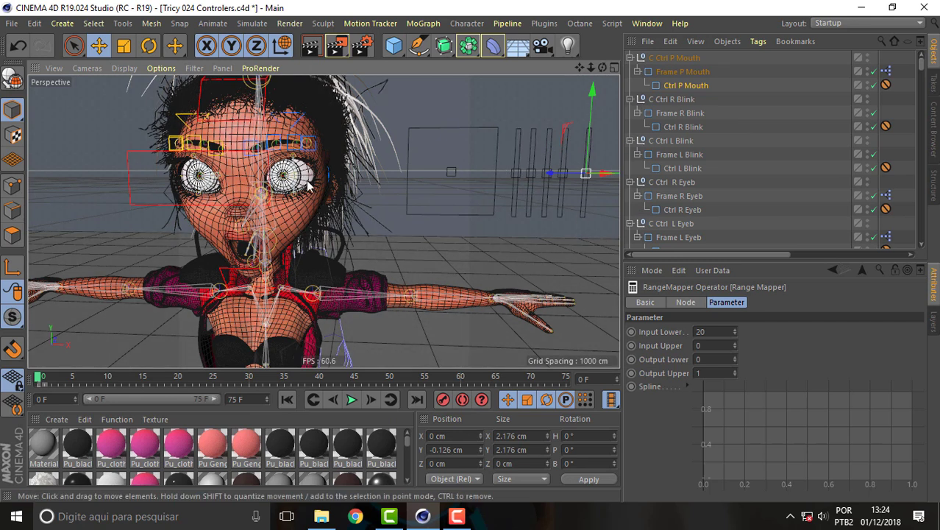
{"action": "mouse_move", "coordinate": [588, 122]}
{"action": "left_mouse_down"}
{"action": "mouse_move", "coordinate": [591, 114]}
{"action": "mouse_move", "coordinate": [584, 120]}
{"action": "left_mouse_up"}
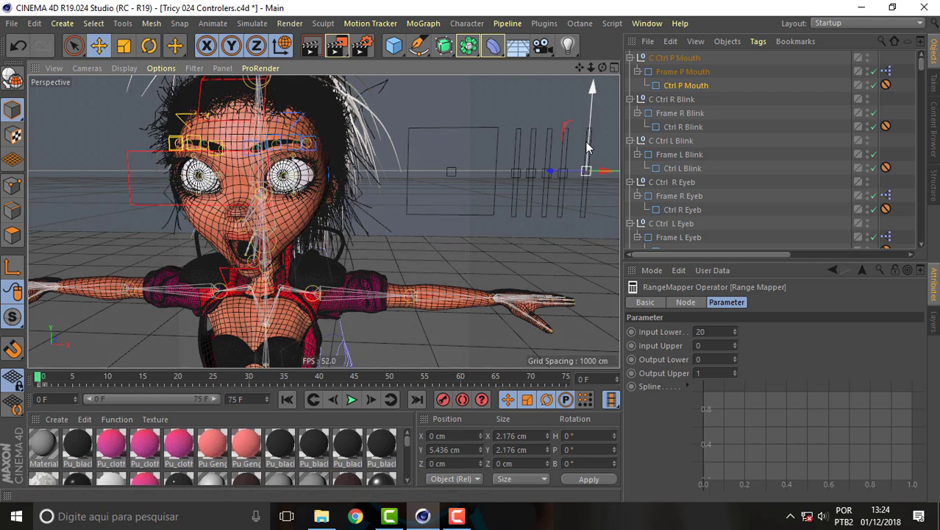
{"action": "left_click_drag", "start_coordinate": [588, 148], "coordinate": [587, 142]}
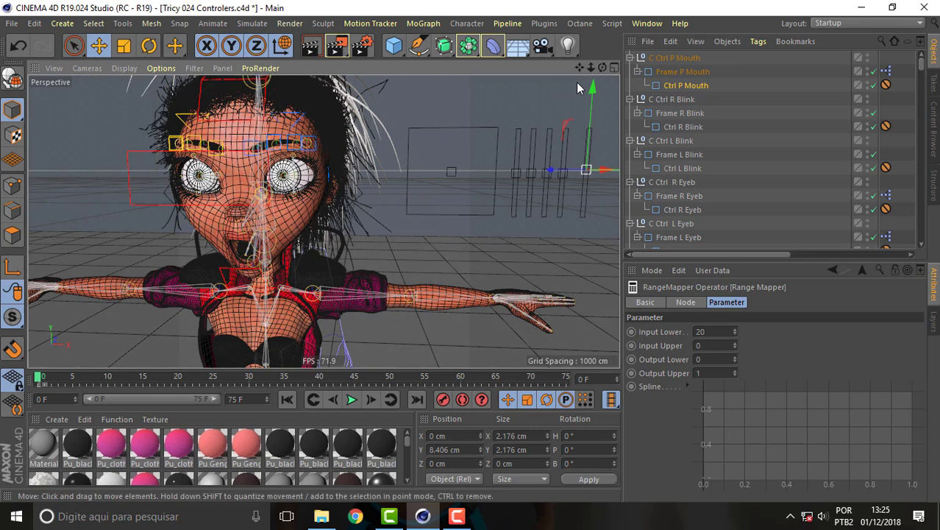
{"action": "scroll", "coordinate": [325, 221], "scroll_direction": "up", "scroll_amount": 2}
{"action": "scroll", "coordinate": [324, 221], "scroll_direction": "up", "scroll_amount": 2}
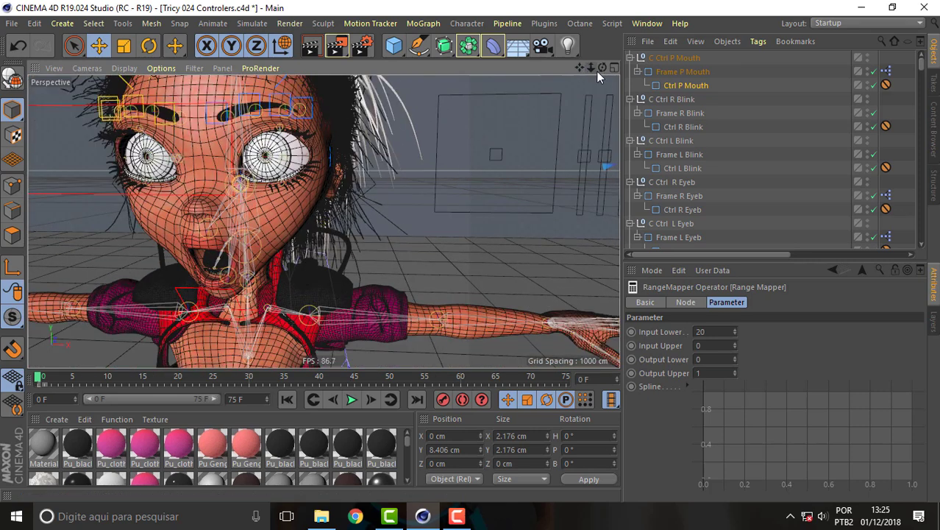
{"action": "left_click_drag", "start_coordinate": [324, 222], "coordinate": [323, 221], "text": "alt"}
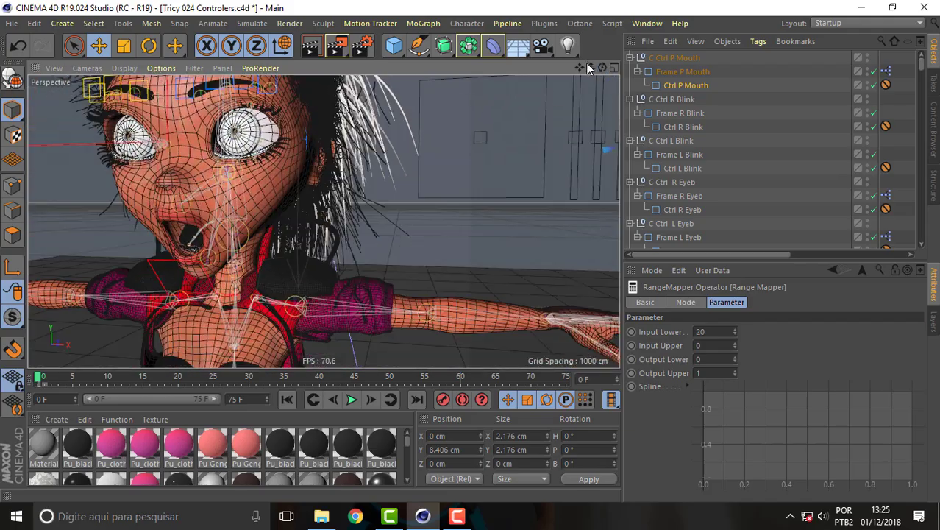
{"action": "left_click_drag", "start_coordinate": [590, 68], "coordinate": [520, 155]}
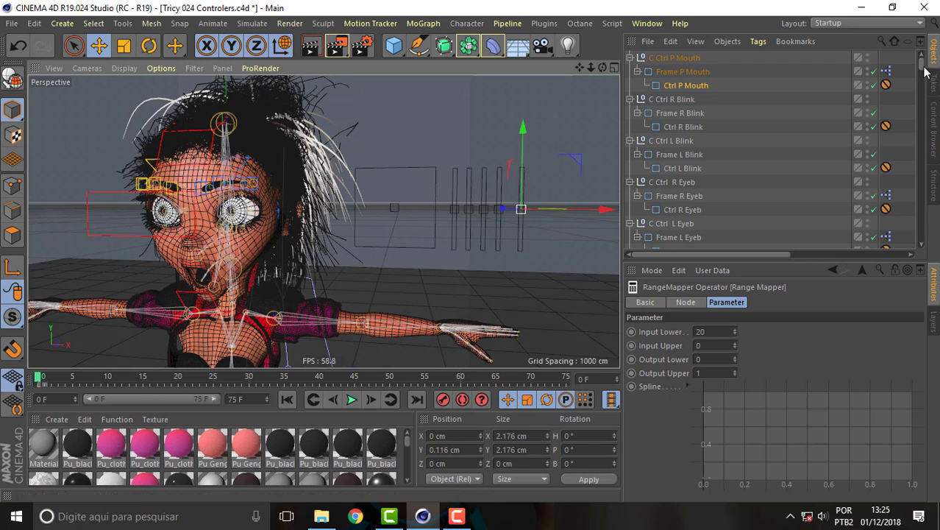
Copy and paste the G Ctrl Eyes group, renaming the duplicate G Ctrl Sync
{"action": "mouse_move", "coordinate": [923, 67]}
{"action": "left_mouse_down"}
{"action": "mouse_move", "coordinate": [923, 84]}
{"action": "mouse_move", "coordinate": [923, 55]}
{"action": "mouse_move", "coordinate": [923, 71]}
{"action": "left_mouse_up"}
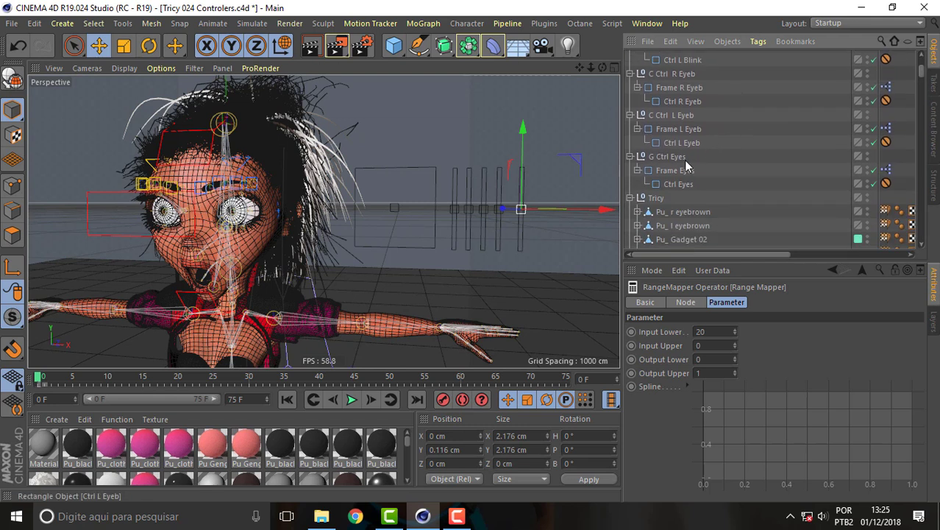
{"action": "left_click", "coordinate": [673, 158]}
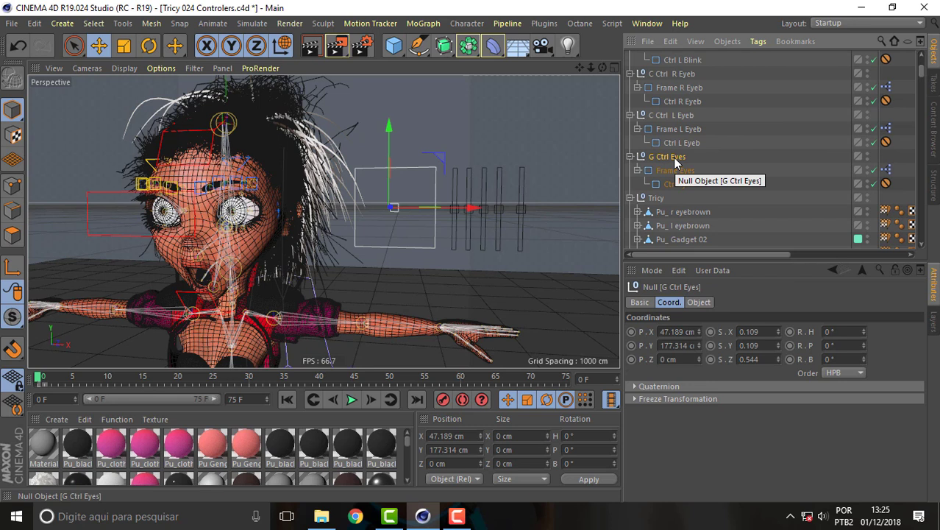
{"action": "key", "text": "ctrl+c"}
{"action": "key", "text": "ctrl+v"}
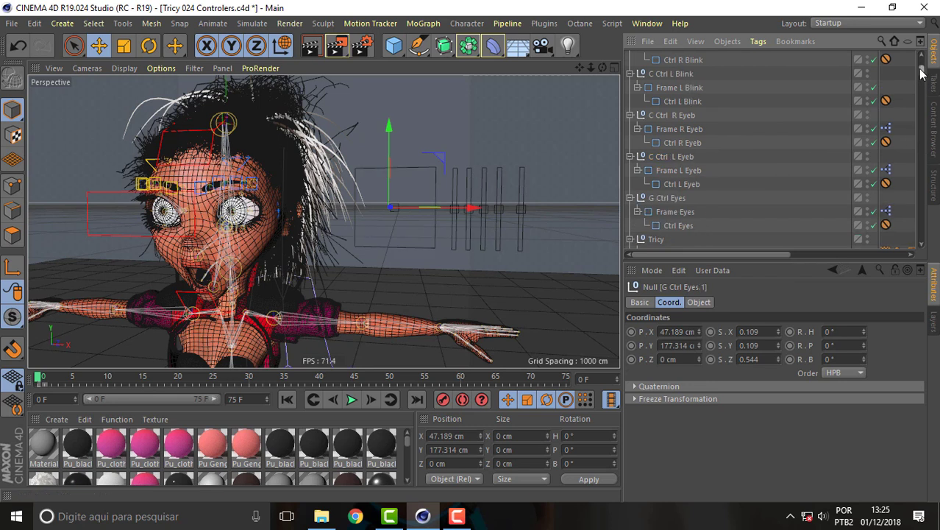
{"action": "left_click_drag", "start_coordinate": [921, 74], "coordinate": [921, 57]}
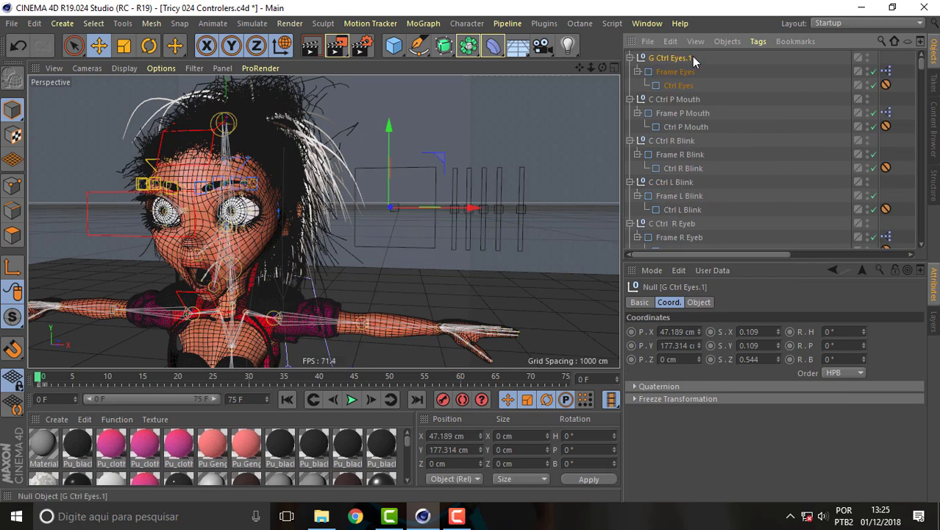
{"action": "double_click", "coordinate": [684, 58]}
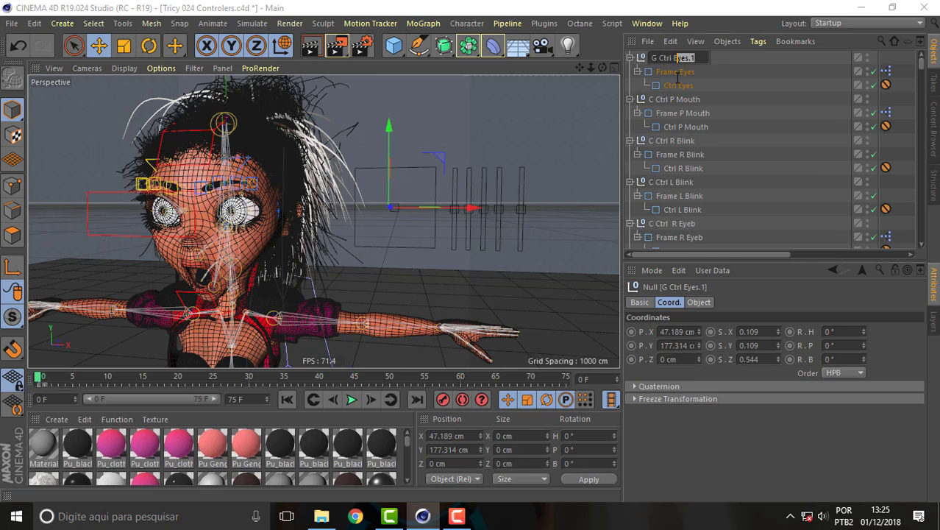
{"action": "type", "text": "Sync"}
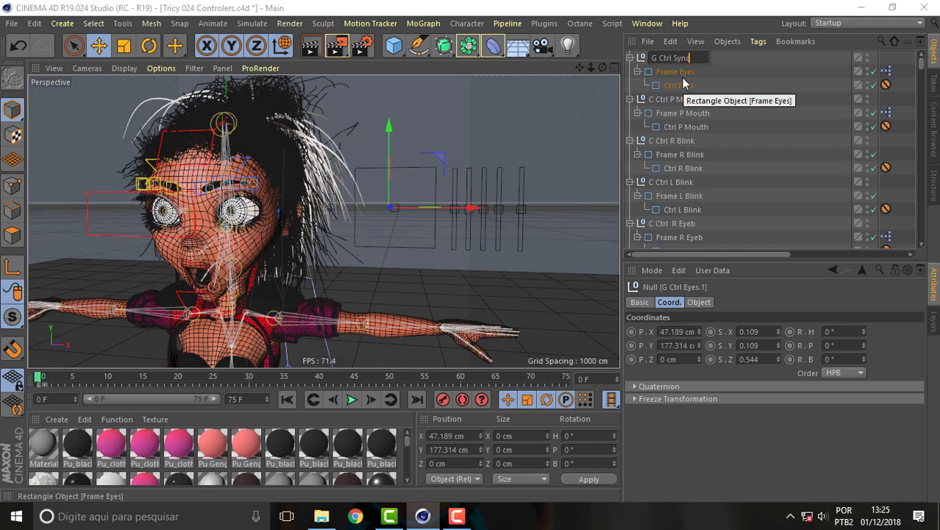
{"action": "key", "text": "Return"}
Rename the copied children Frame Sync and Ctrl Sync, and delete the copied XPresso tag
{"action": "double_click", "coordinate": [683, 73]}
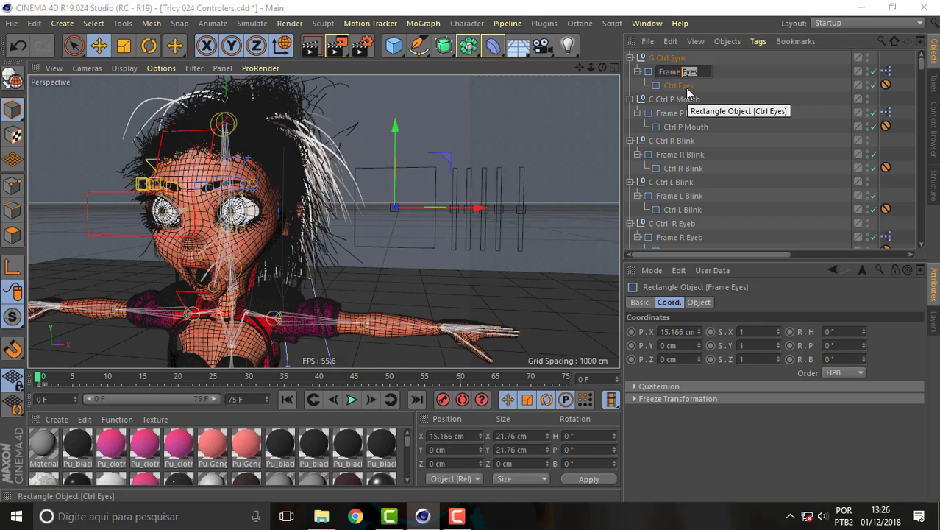
{"action": "type", "text": "Syn"}
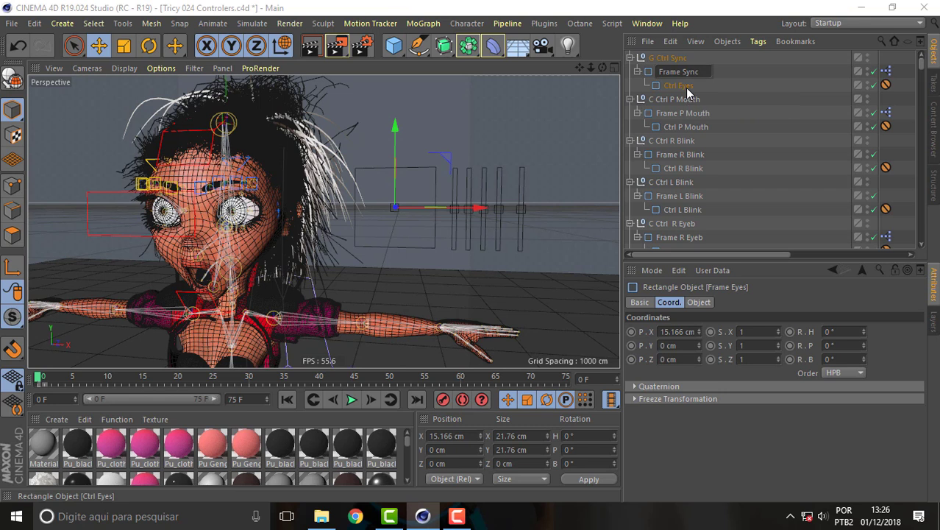
{"action": "type", "text": "c"}
{"action": "key", "text": "Return"}
{"action": "double_click", "coordinate": [678, 86]}
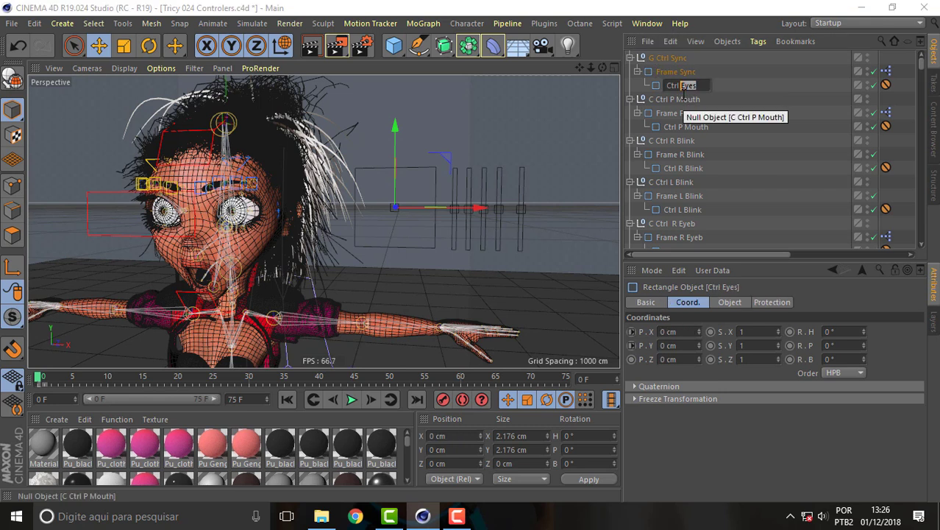
{"action": "type", "text": "Syn"}
{"action": "type", "text": "c"}
{"action": "key", "text": "Return"}
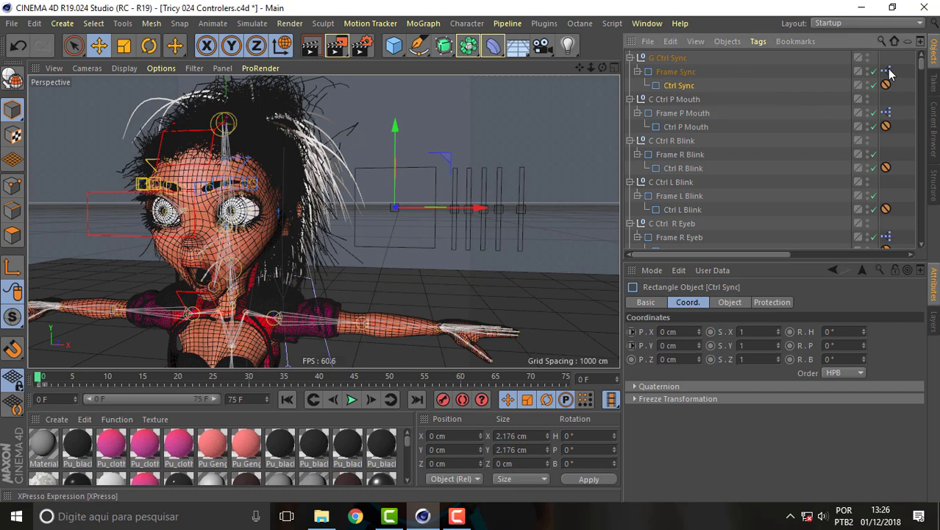
{"action": "left_click", "coordinate": [887, 71]}
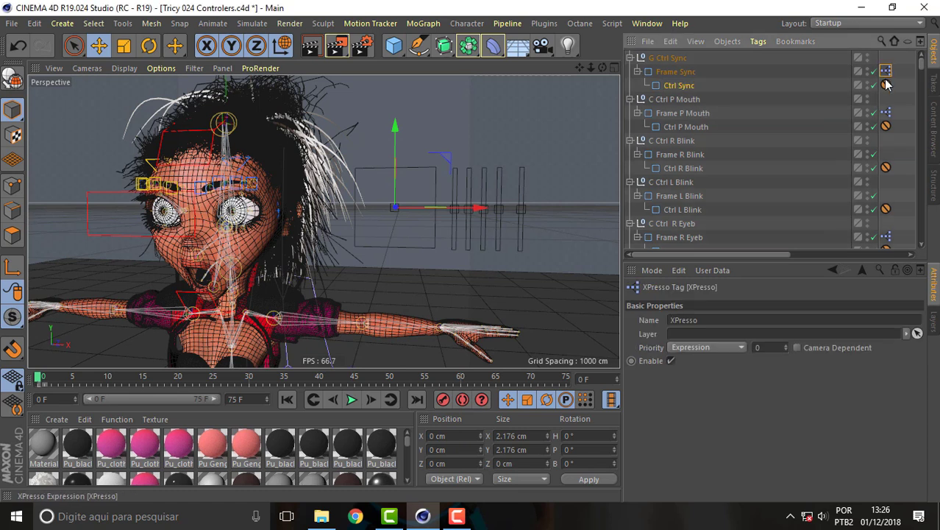
{"action": "key", "text": "Delete"}
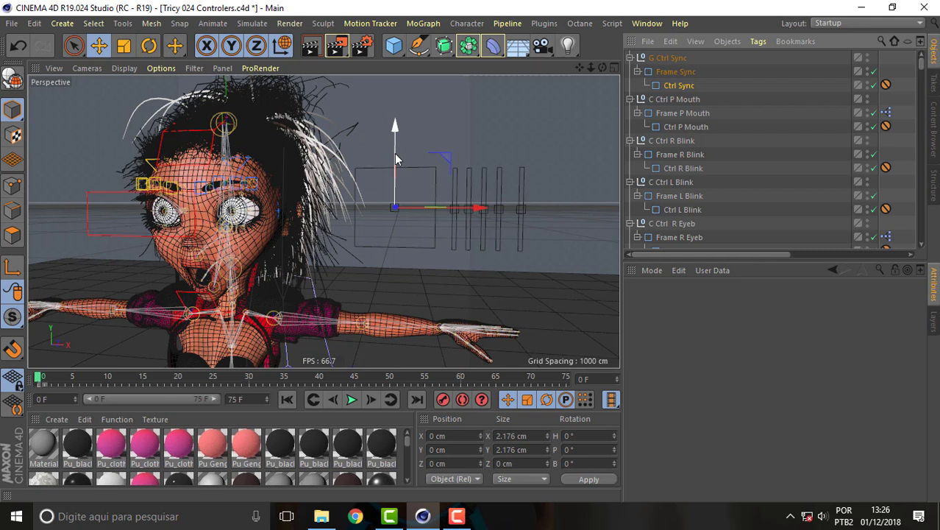
Move G Ctrl Sync up above the eye controls to Y 200.777 cm
{"action": "left_click", "coordinate": [644, 59]}
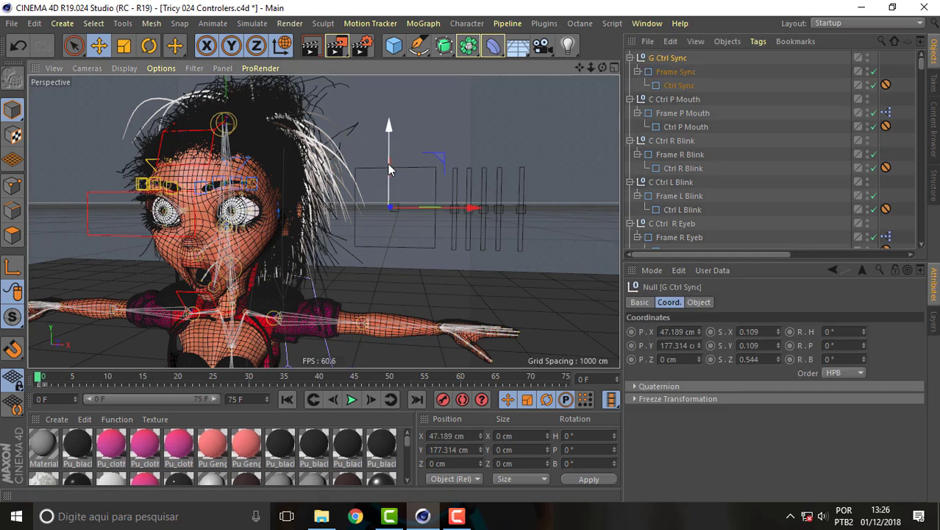
{"action": "left_click_drag", "start_coordinate": [390, 170], "coordinate": [389, 83]}
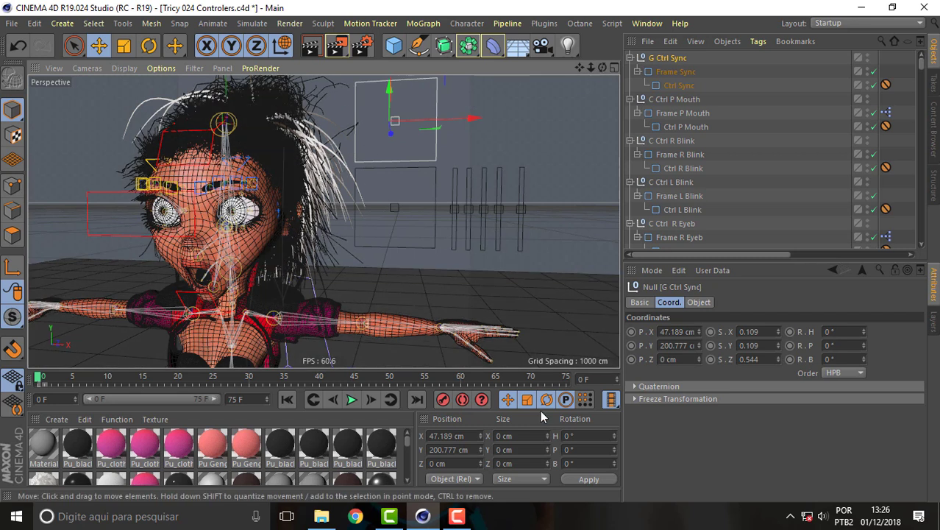
{"action": "left_click", "coordinate": [454, 517]}
{"action": "left_click", "coordinate": [454, 517]}
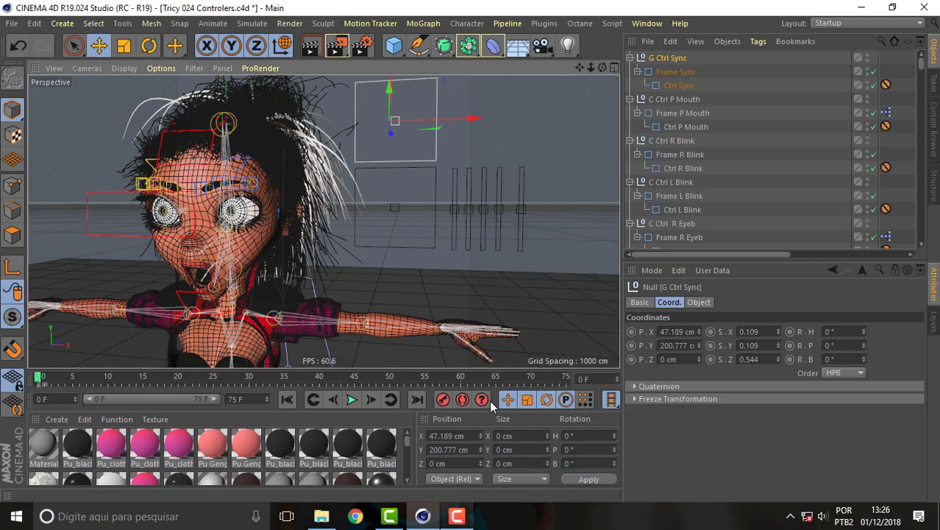